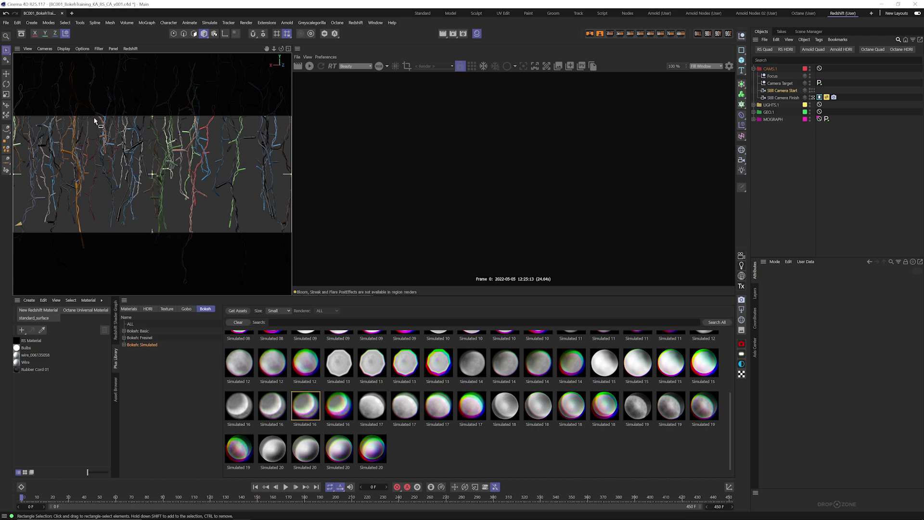
Display Still Camera Start's lens settings (200 mm focal length, 36 mm sensor) and restore the four-view layout.
middle_click(198, 173)
middle_click(239, 97)
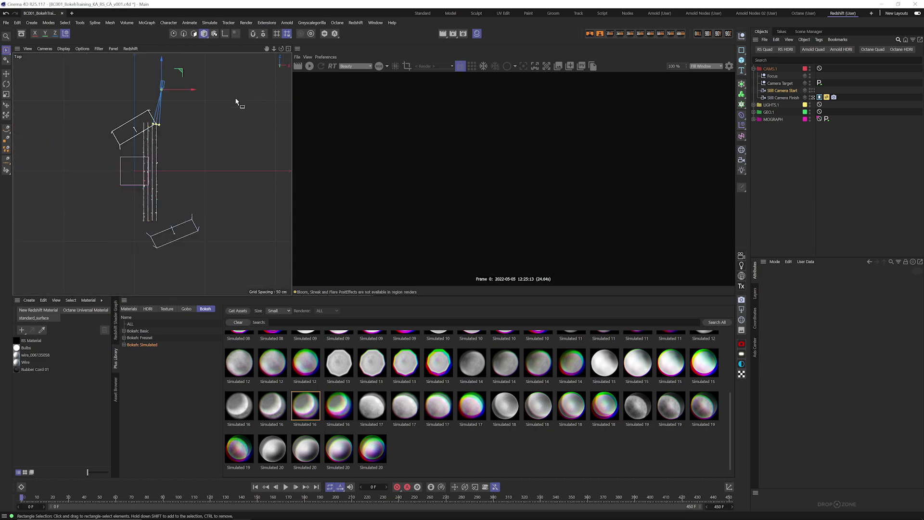
left_click(785, 90)
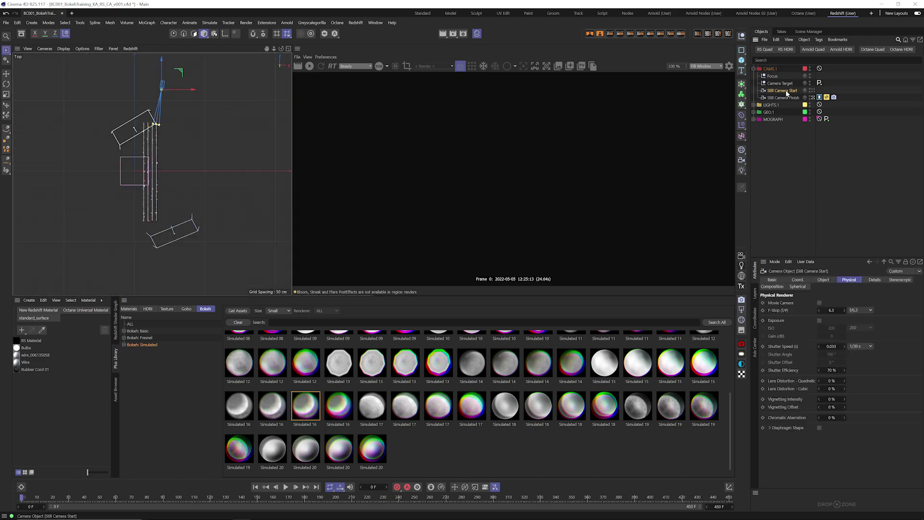
left_click(831, 280)
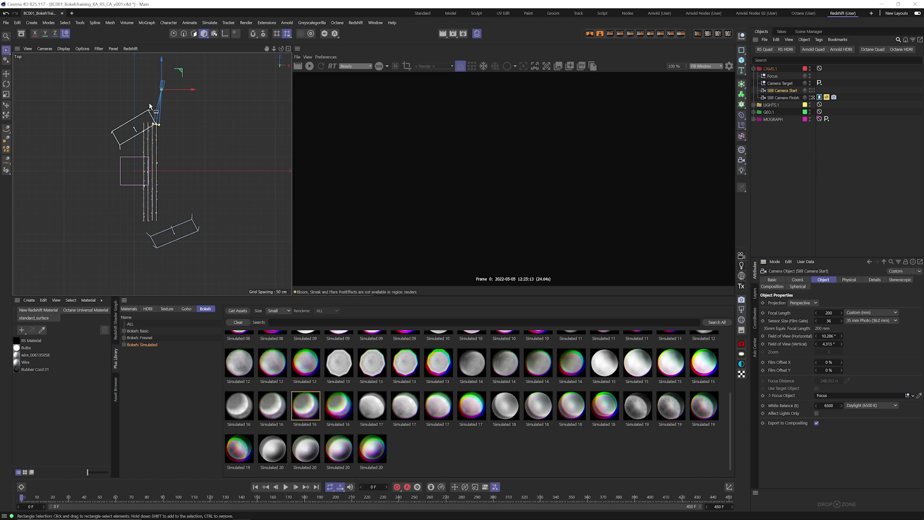
scroll(181, 113, "up", 3)
scroll(182, 110, "up", 5)
middle_click(214, 161)
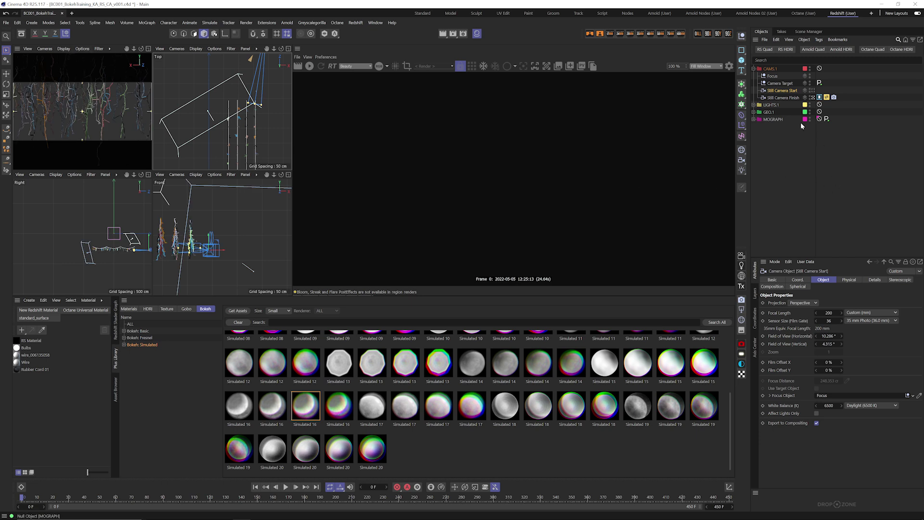
Start the interactive Redshift render and compare Still Camera Start with Still Camera Finish, ending on Start.
left_click(310, 67)
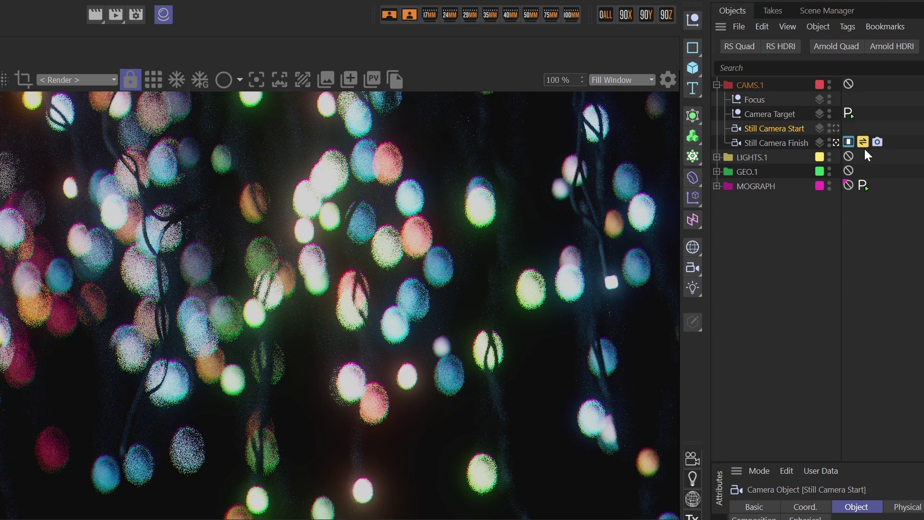
left_click(836, 129)
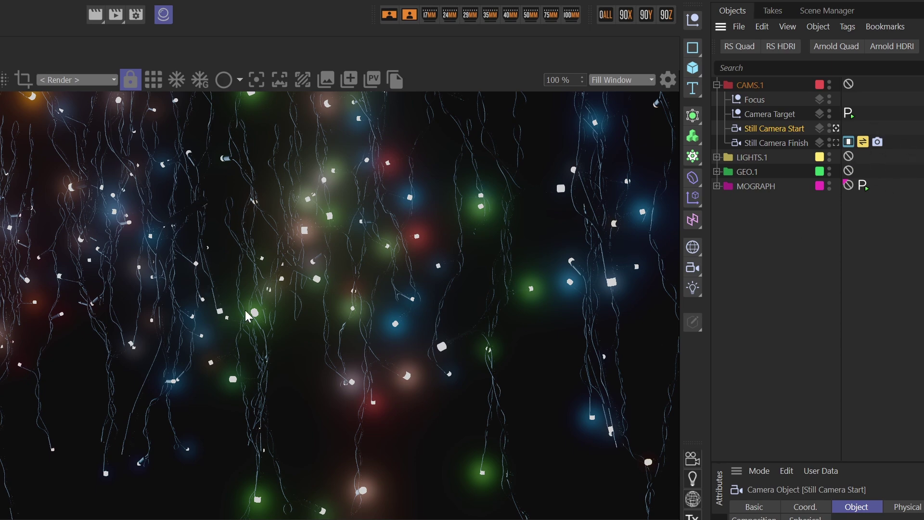
left_click(836, 143)
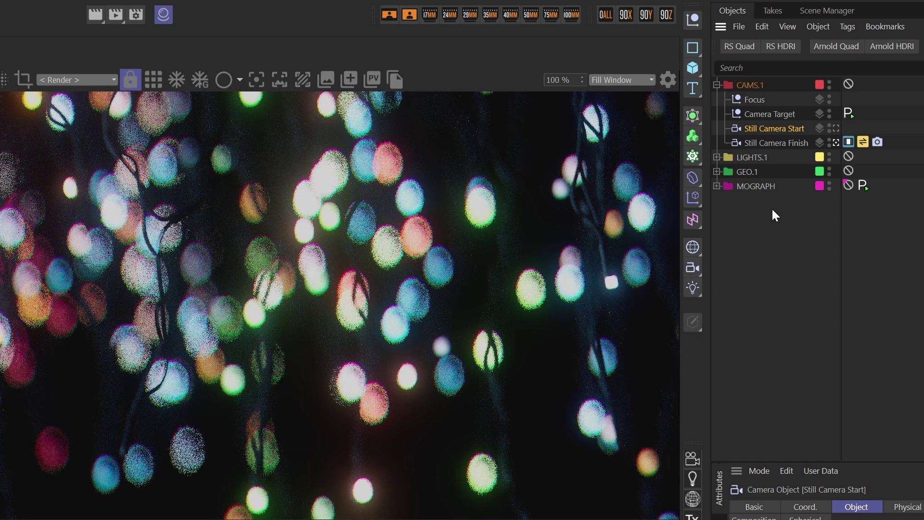
key("ctrl+z")
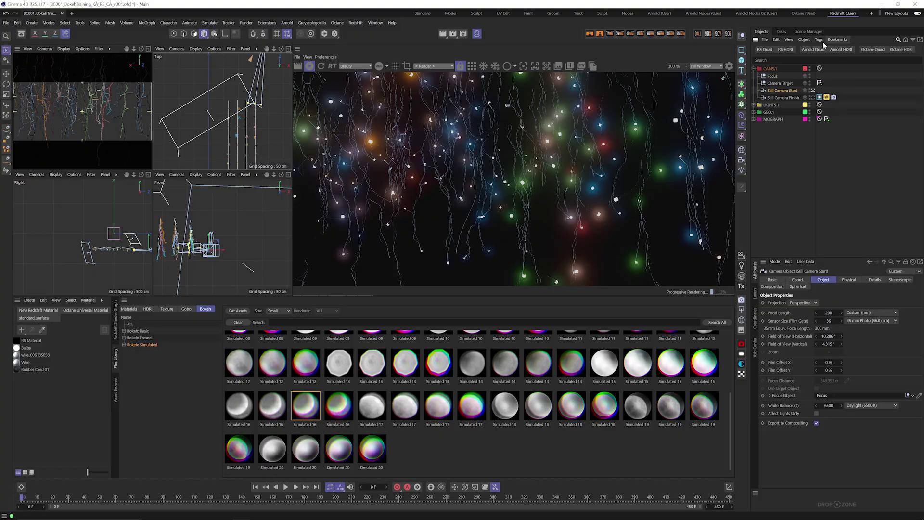
Add a Redshift Camera tag to Still Camera Start and tick bokeh Override and Enabled.
left_click(819, 39)
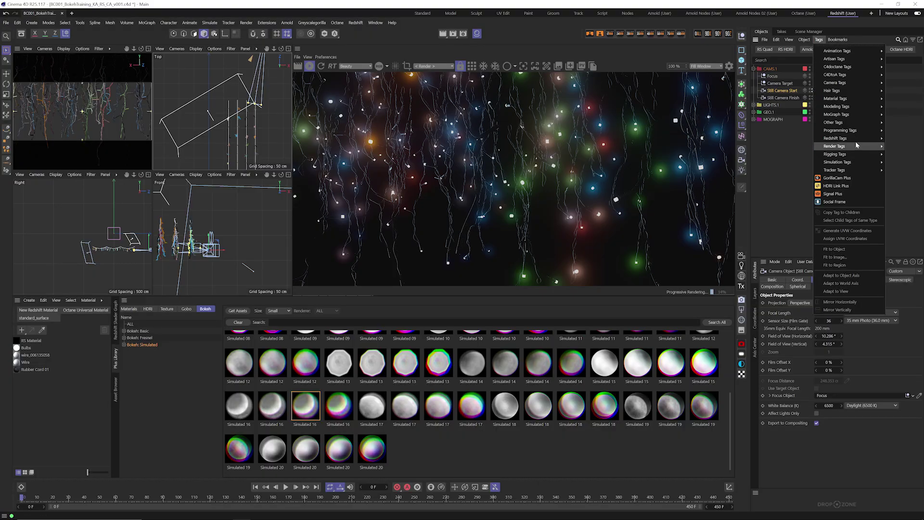
mouse_move(835, 138)
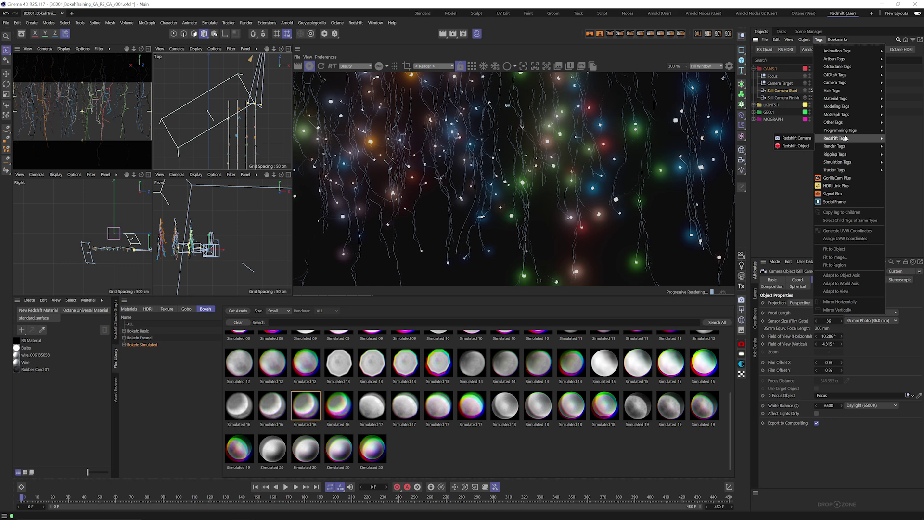
left_click(794, 138)
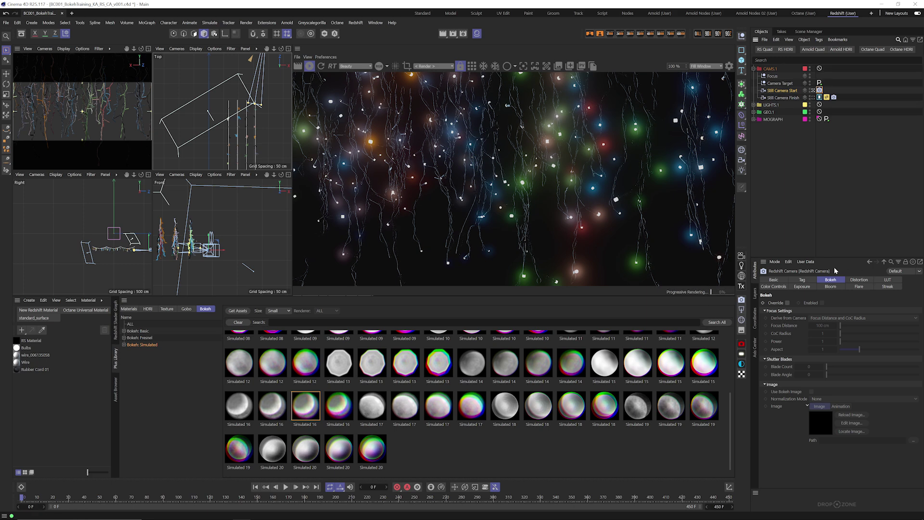
left_click(787, 302)
left_click(822, 303)
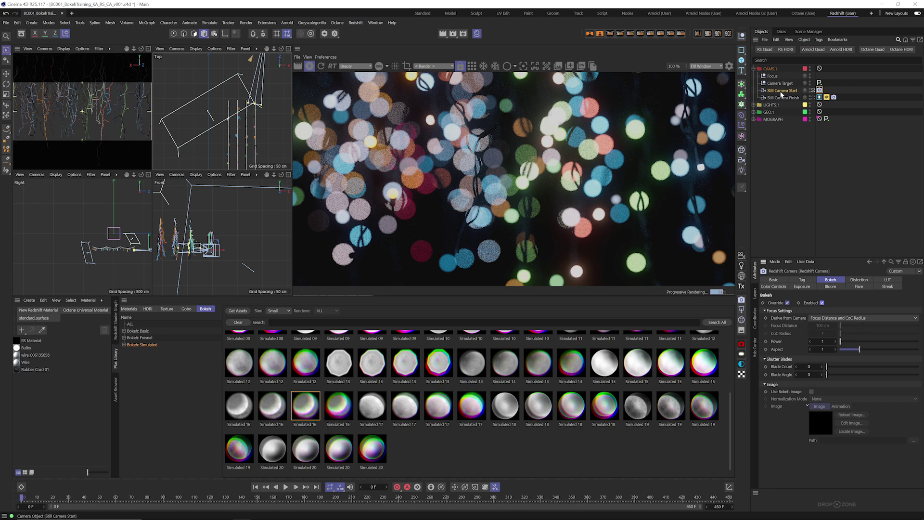
Try Still Camera Start's F-Stop preset at f/1.1, then change it to f/11.0.
left_click(781, 90)
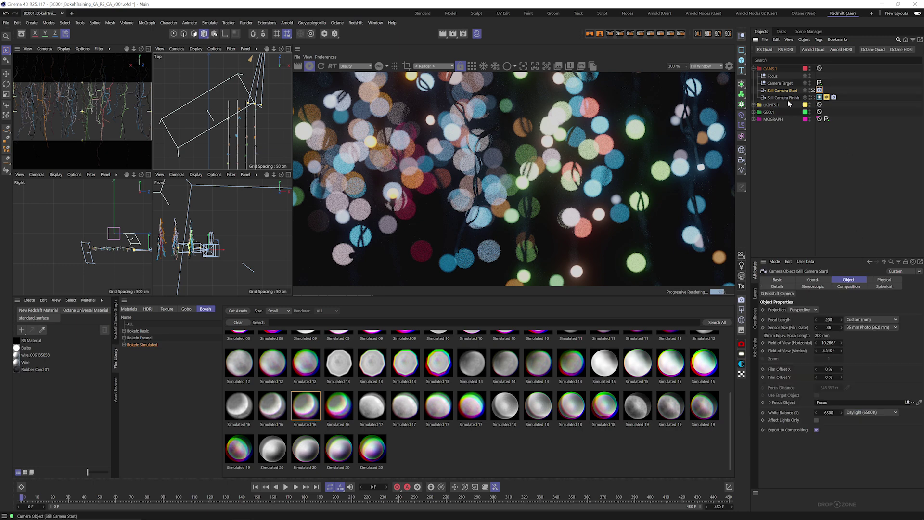
left_click(883, 280)
left_click(859, 317)
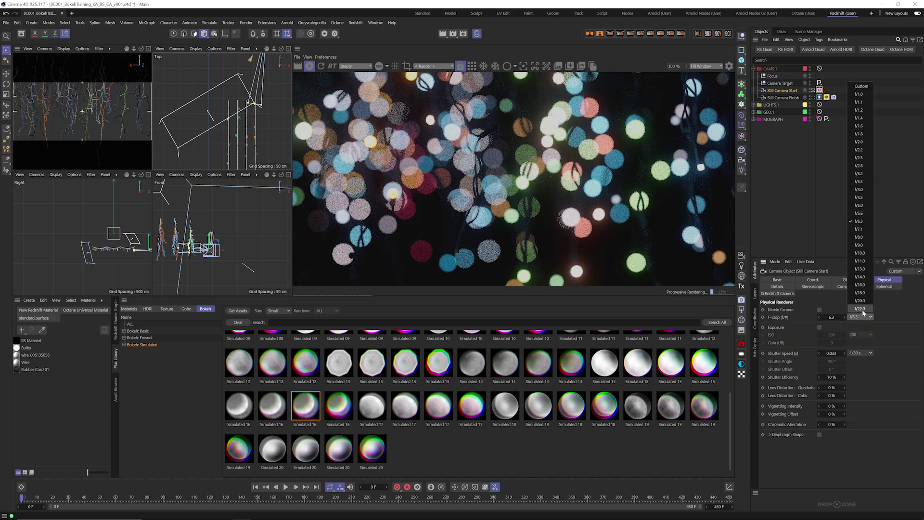
left_click(859, 102)
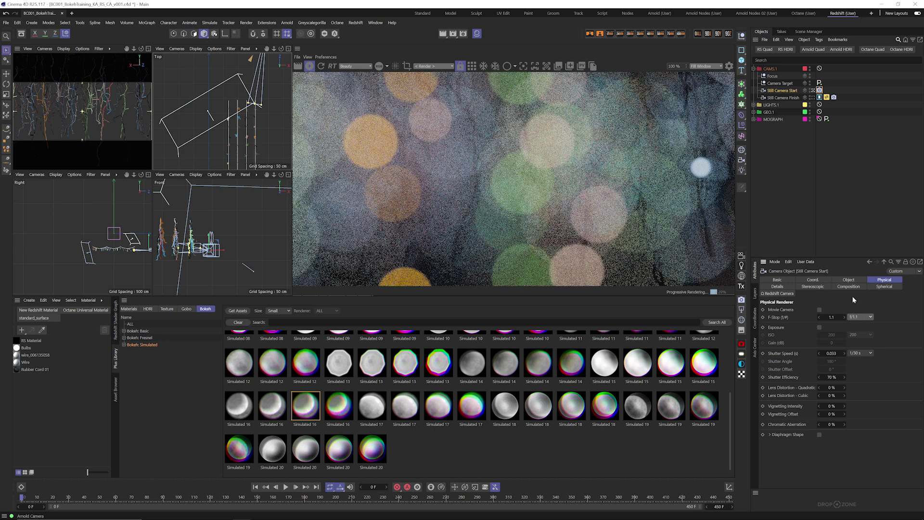
left_click(860, 318)
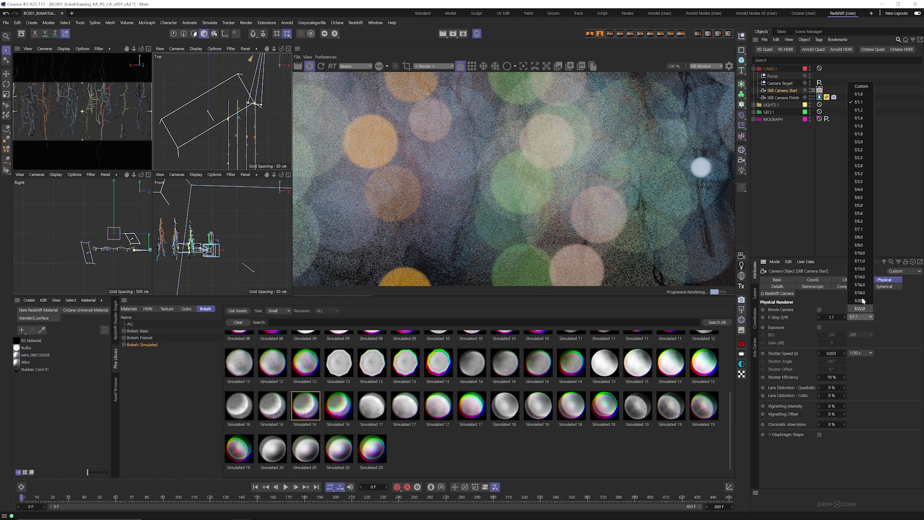
left_click(860, 261)
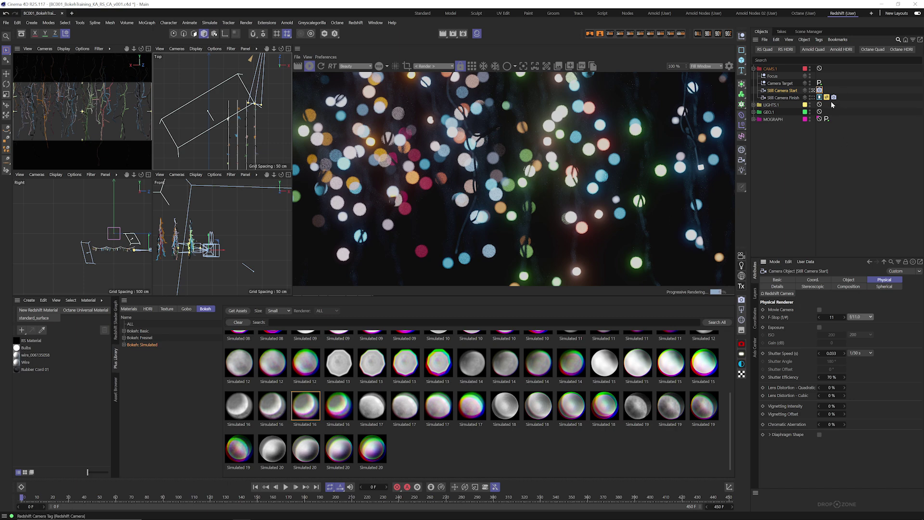
Turn on Use Bokeh Image in the Redshift Camera tag's Bokeh settings.
left_click(819, 90)
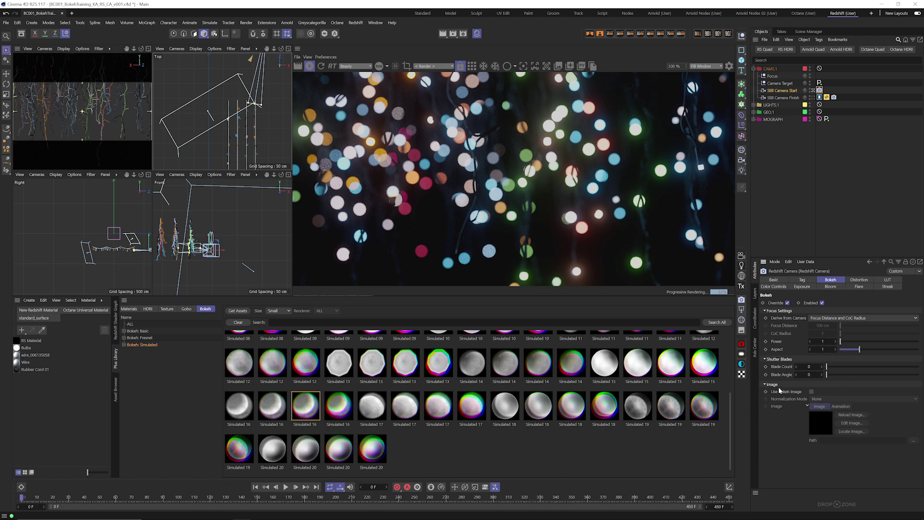
left_click(811, 392)
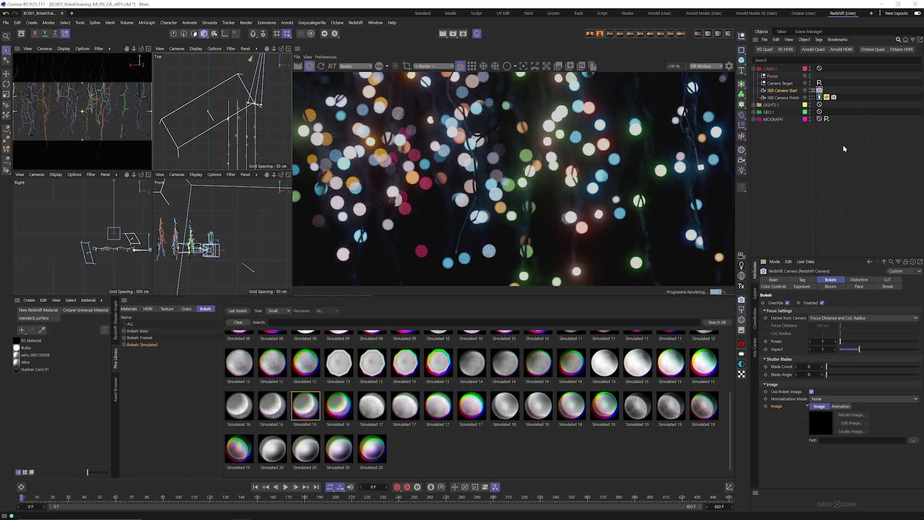
Add an HDRI Link Plus tag to Still Camera Start and go back to the Redshift bokeh settings.
left_click(794, 93)
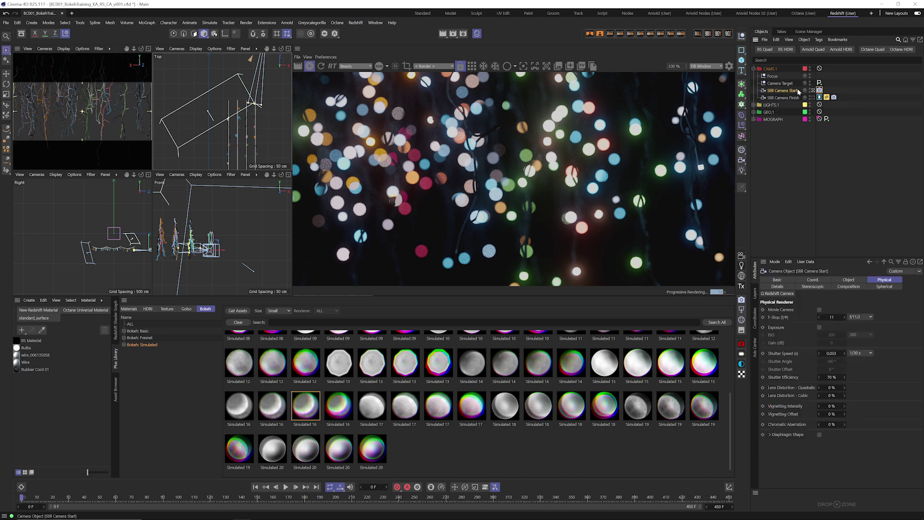
left_click(819, 40)
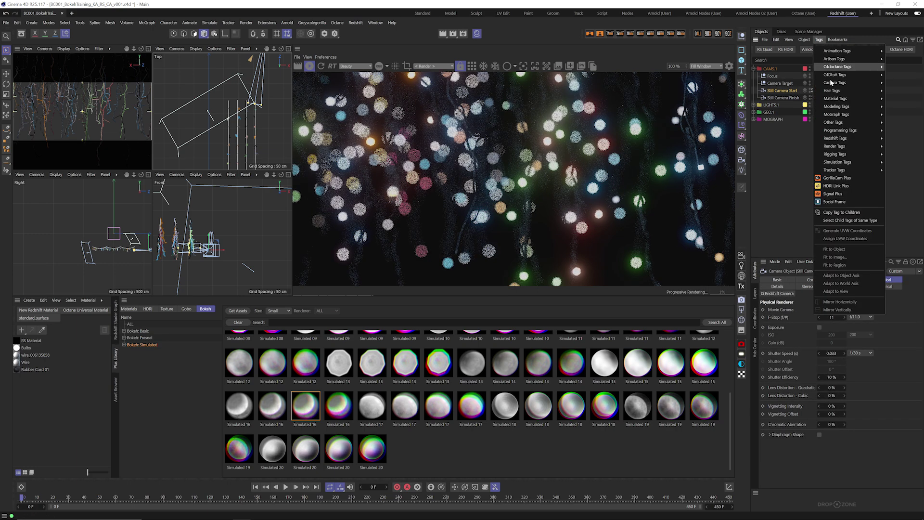
left_click(842, 186)
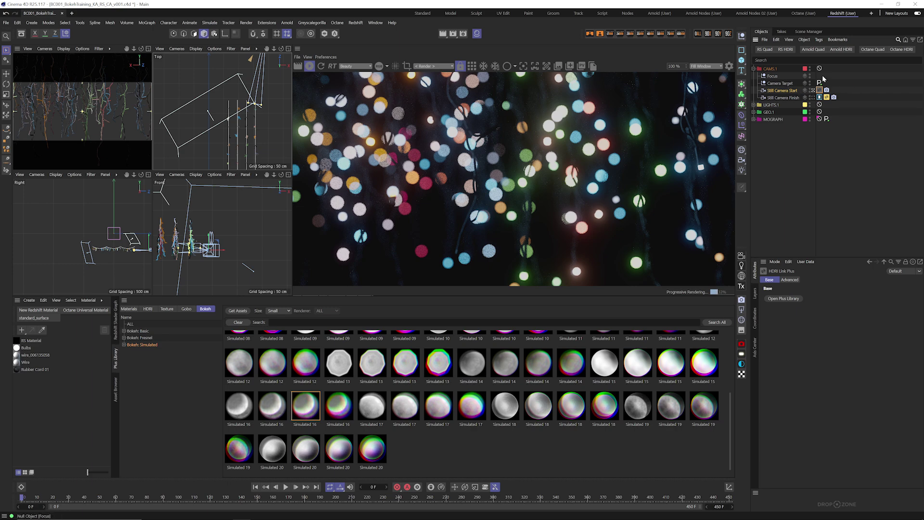
left_click(827, 90)
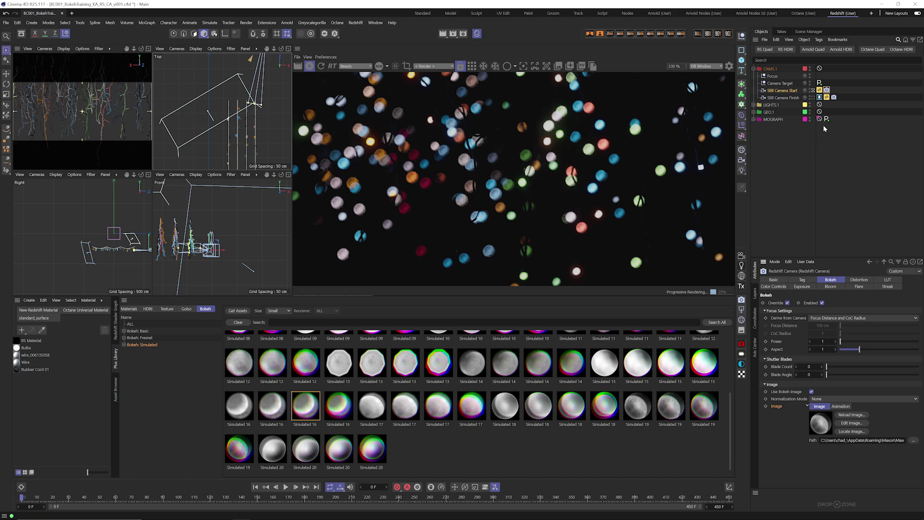
Change Still Camera Start's F-Stop preset to f/4.5 to enlarge the textured bokeh discs.
left_click(870, 261)
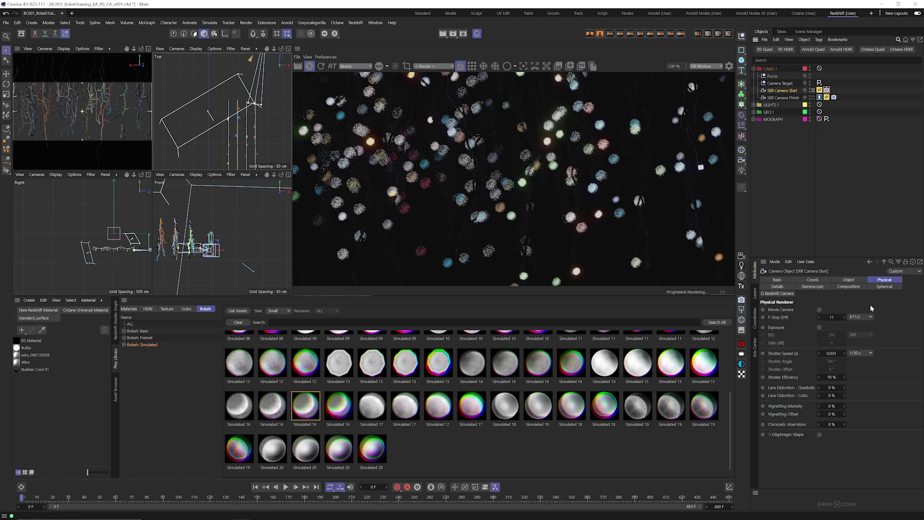
left_click(860, 316)
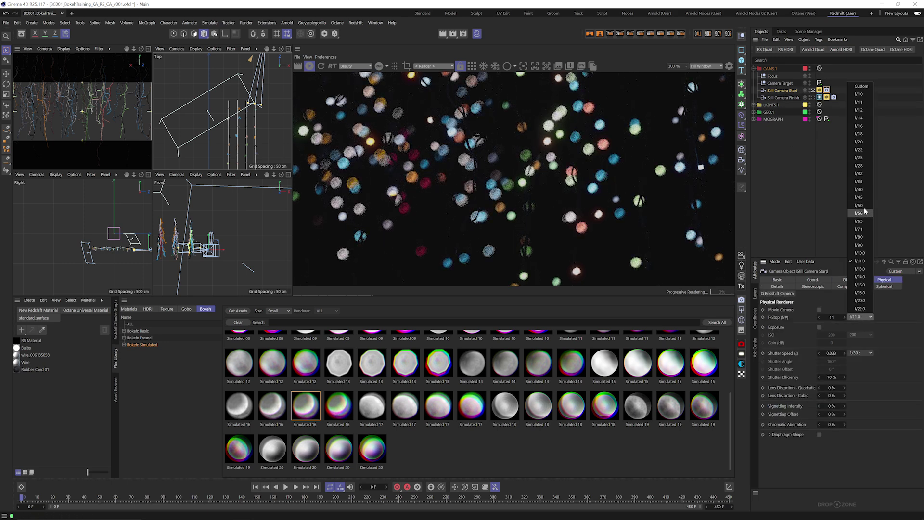
left_click(859, 197)
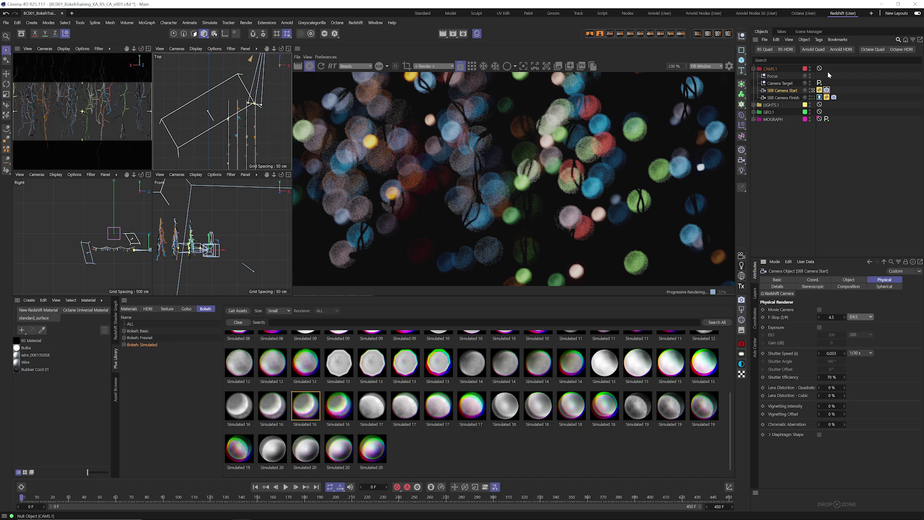
left_click(826, 90)
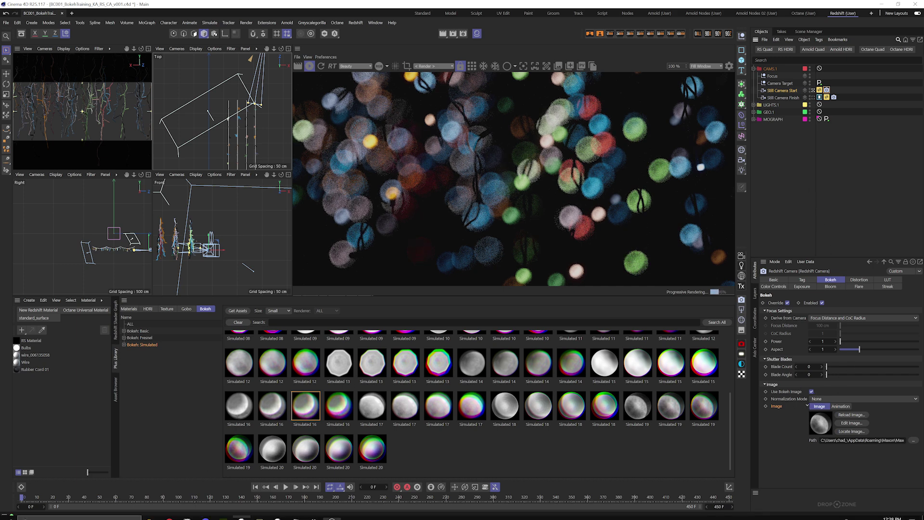
Bring up the Redshift Bokeh documentation page and shift its window further left.
left_click(171, 513)
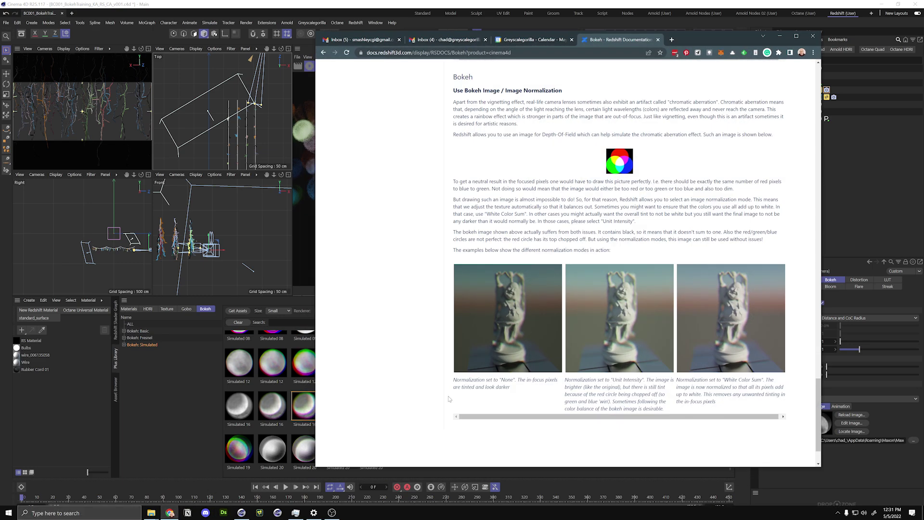
left_click_drag(717, 41, 681, 44)
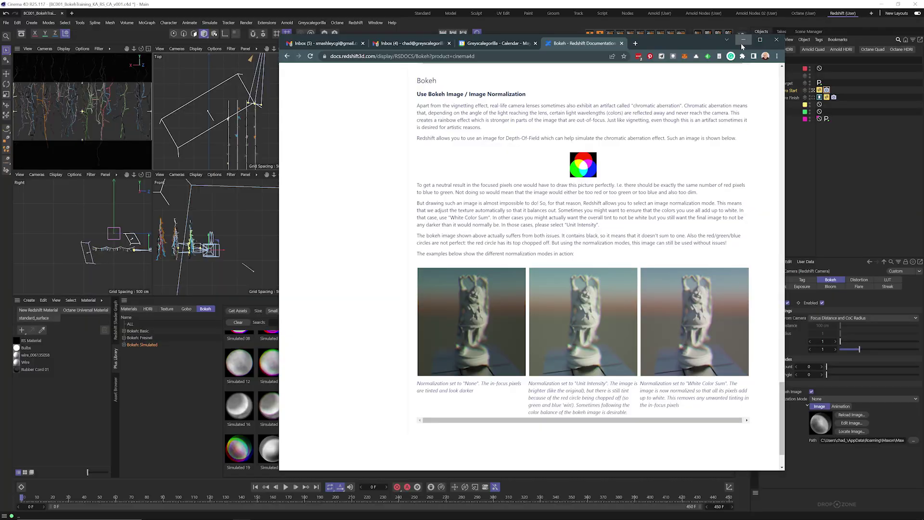
Set bokeh Normalization Mode to Unit Intensity and render a small region around the upper-right lights.
left_click(743, 42)
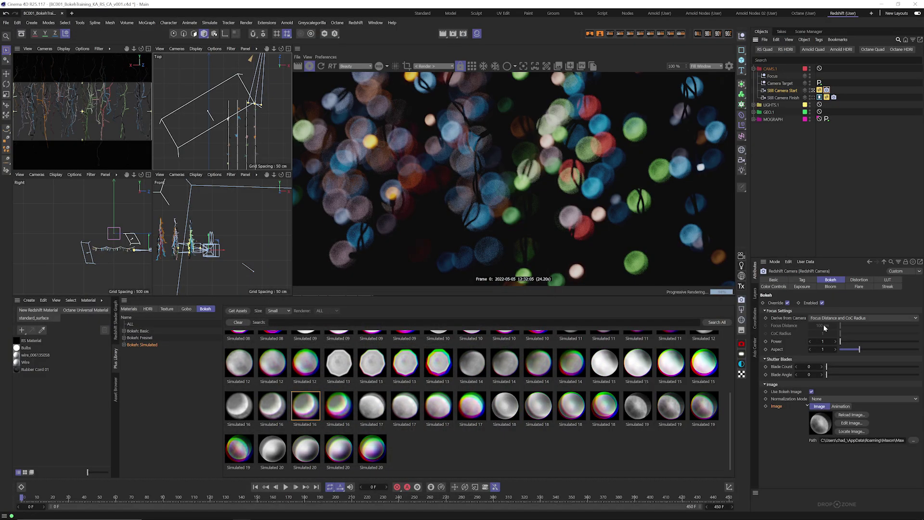
left_click(829, 399)
left_click(828, 414)
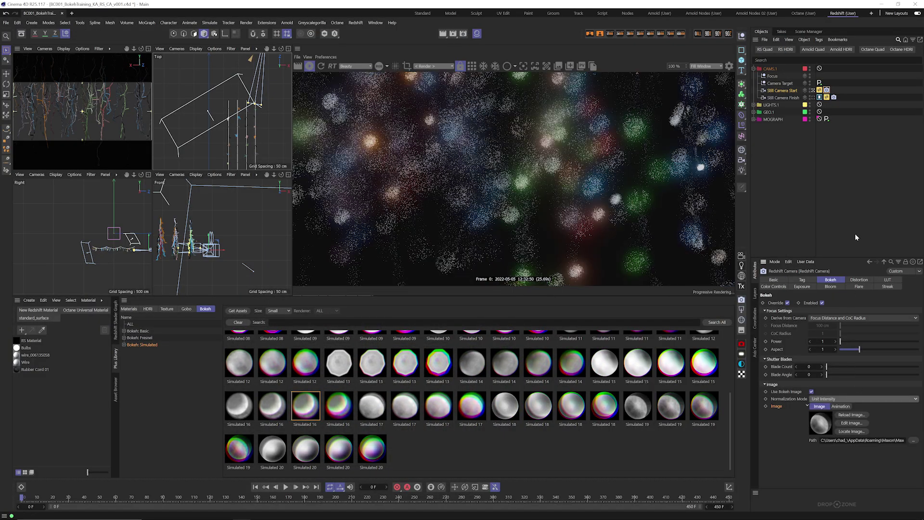
left_click_drag(605, 89, 668, 170, "ctrl")
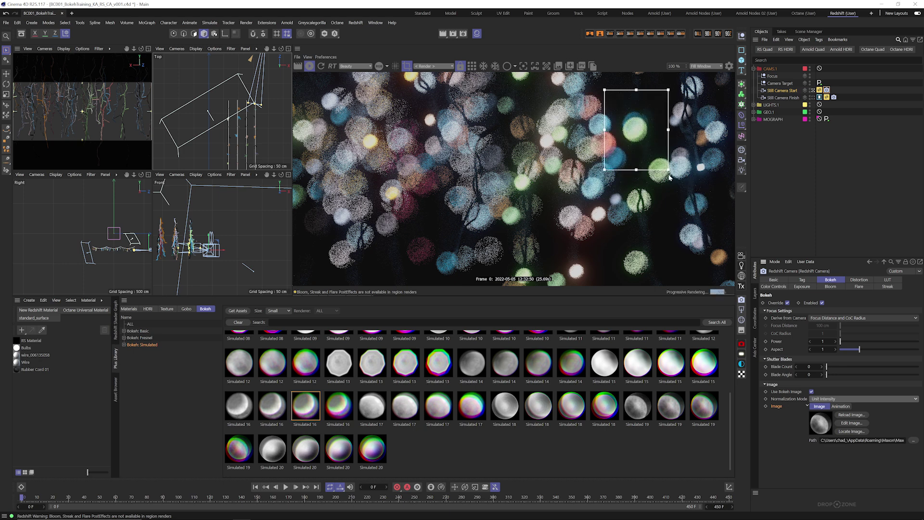
Test White Color Sum normalization, revert to Unit Intensity, and switch off Region Render.
left_click(828, 399)
left_click(828, 413)
left_click(821, 400)
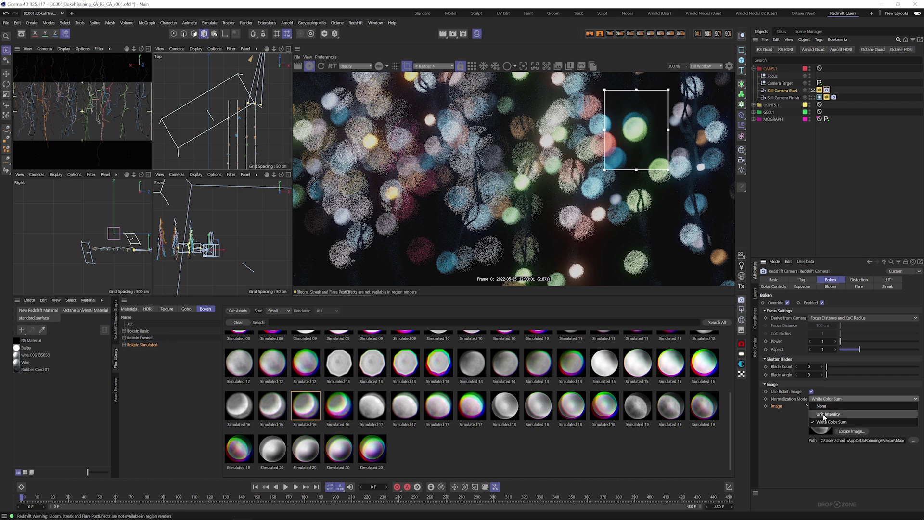
left_click(824, 415)
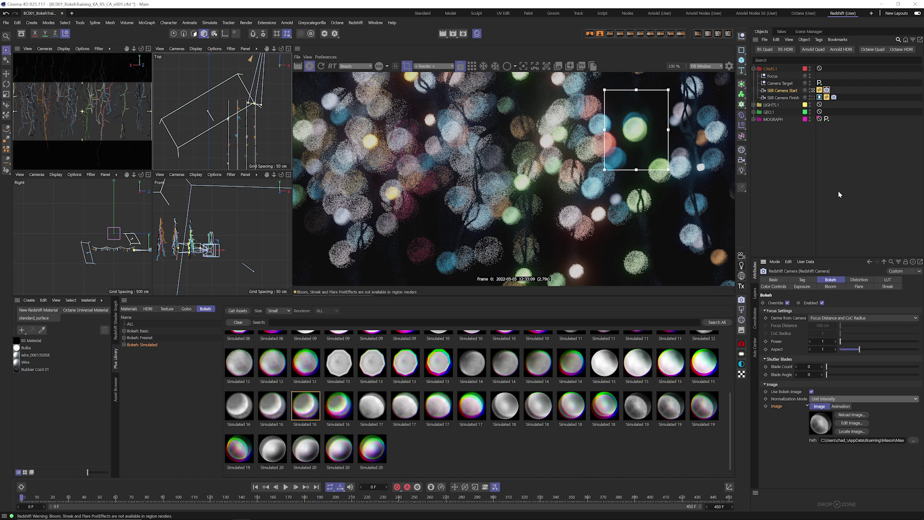
left_click(407, 66)
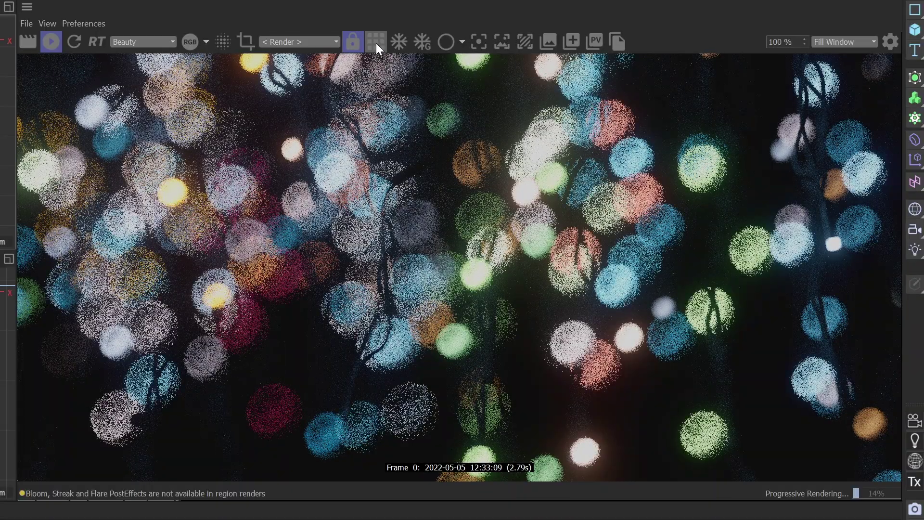
Turn Region Render back on in the render view.
left_click(375, 42)
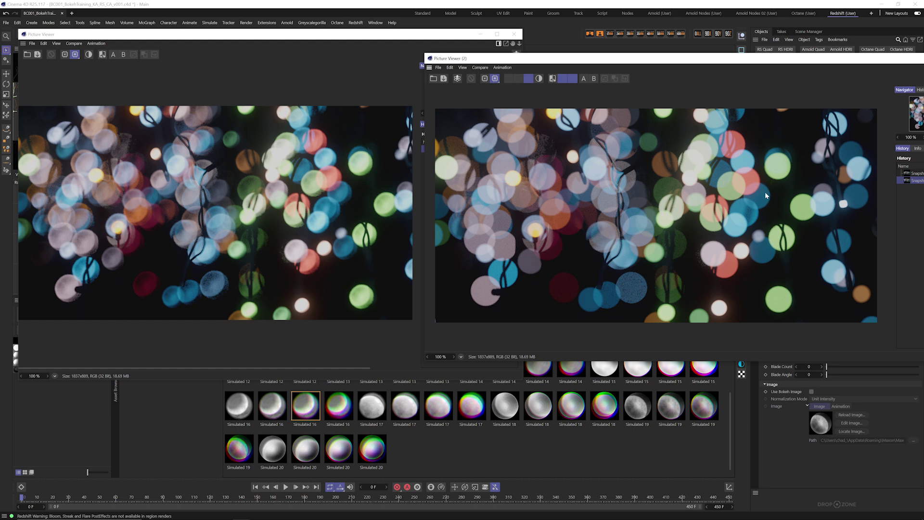
Close the earlier comparison Picture Viewer window and the remaining one to resume the live render.
left_click(514, 34)
double_click(819, 58)
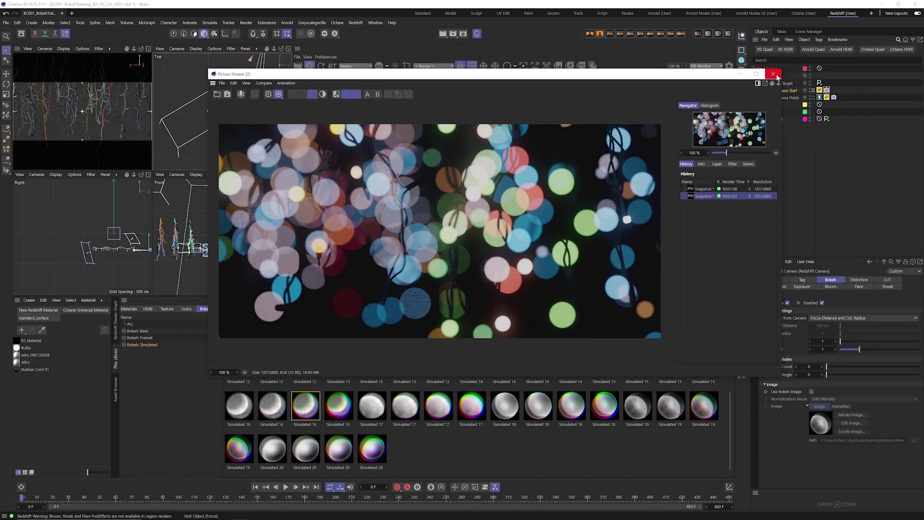
left_click(773, 74)
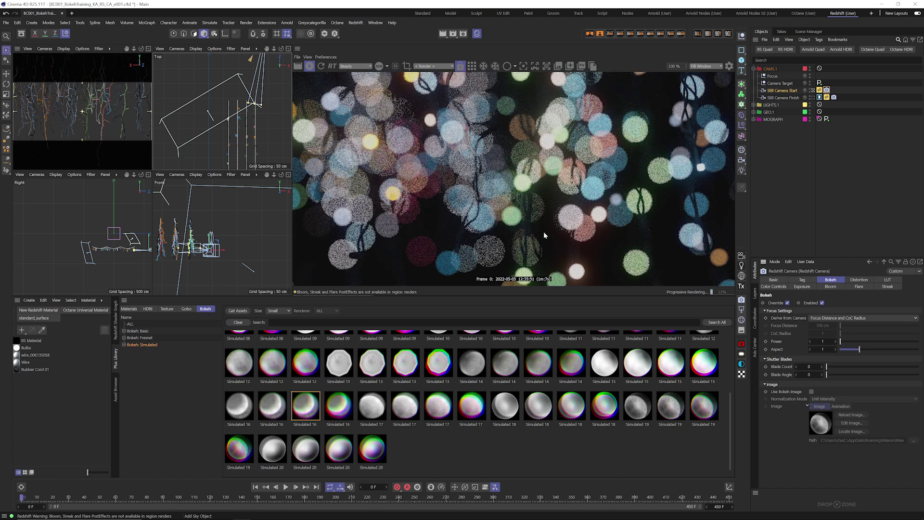
From the Bokeh: Basic library, try Decagon CA3, then apply Heptagon CA3 as the bokeh image.
left_click(140, 331)
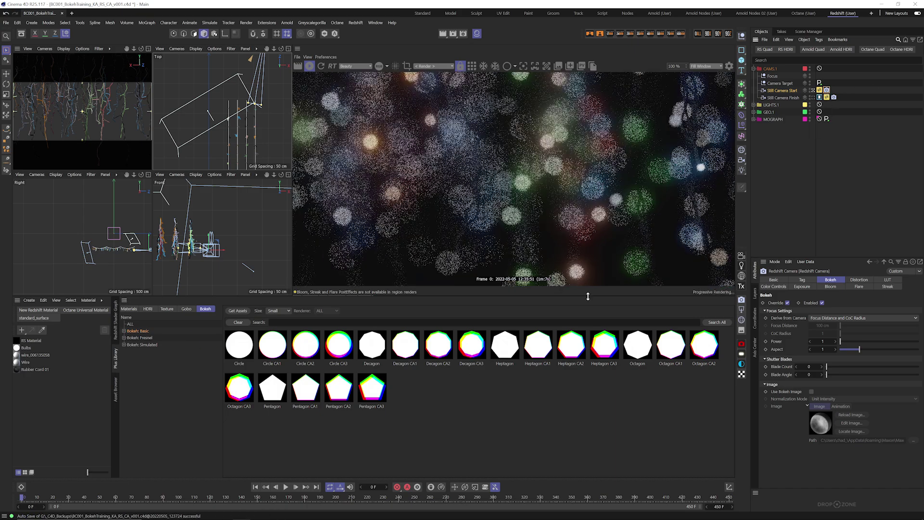
double_click(471, 344)
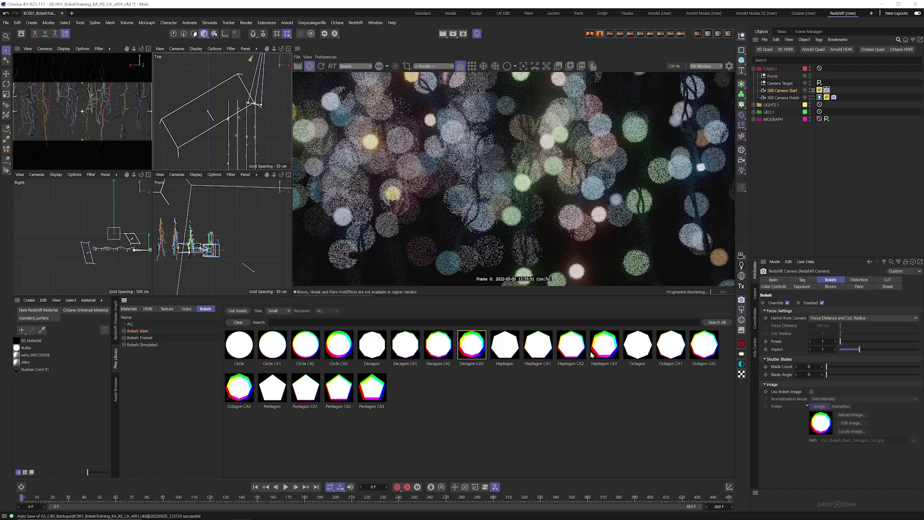
double_click(604, 344)
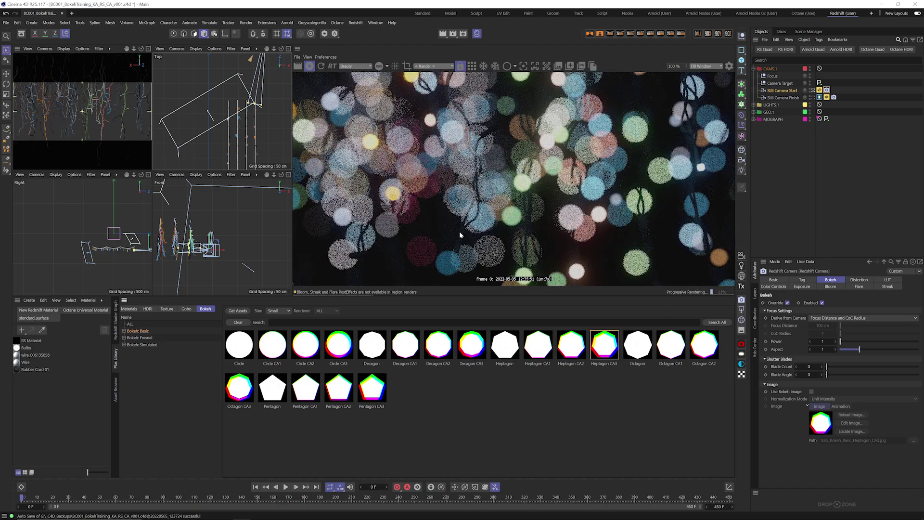
Render a region around the lower-right green light, trial Octagon CA2 and CA1, and enable Use Bokeh Image.
left_click_drag(607, 236, 665, 281)
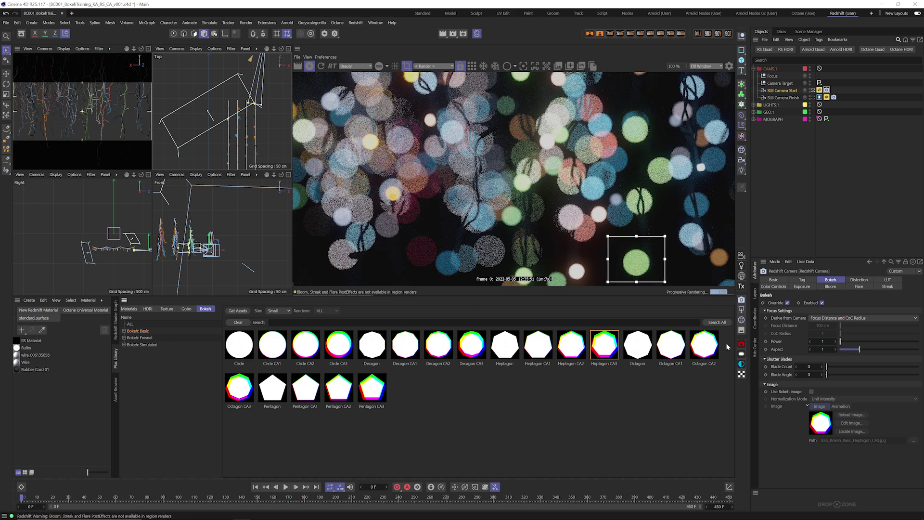
left_click(705, 347)
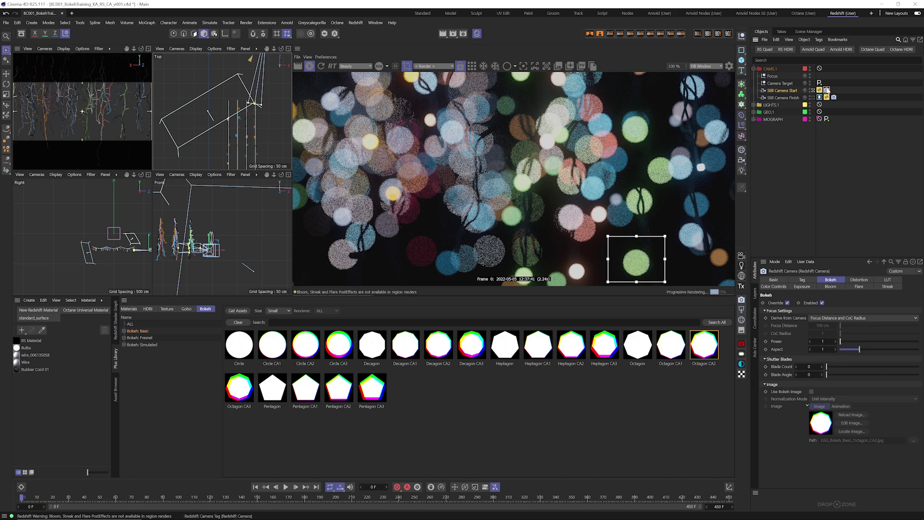
left_click(676, 351)
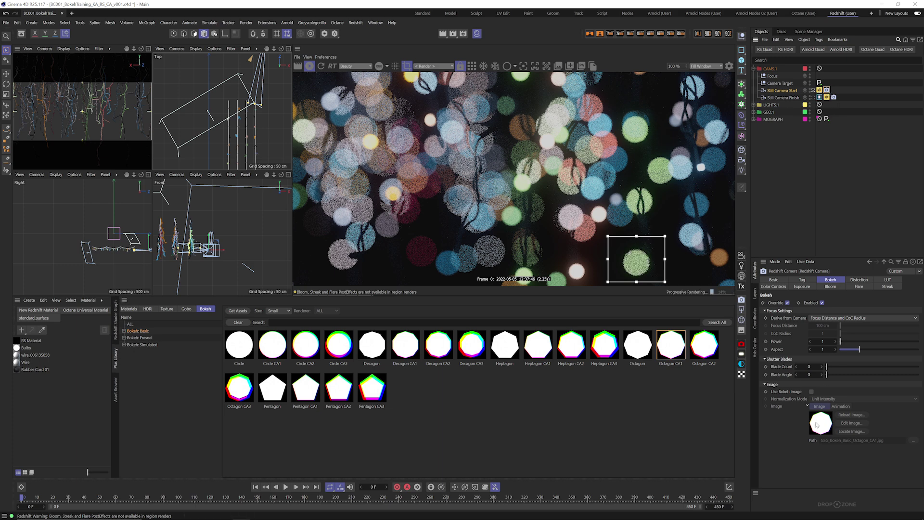
left_click(812, 391)
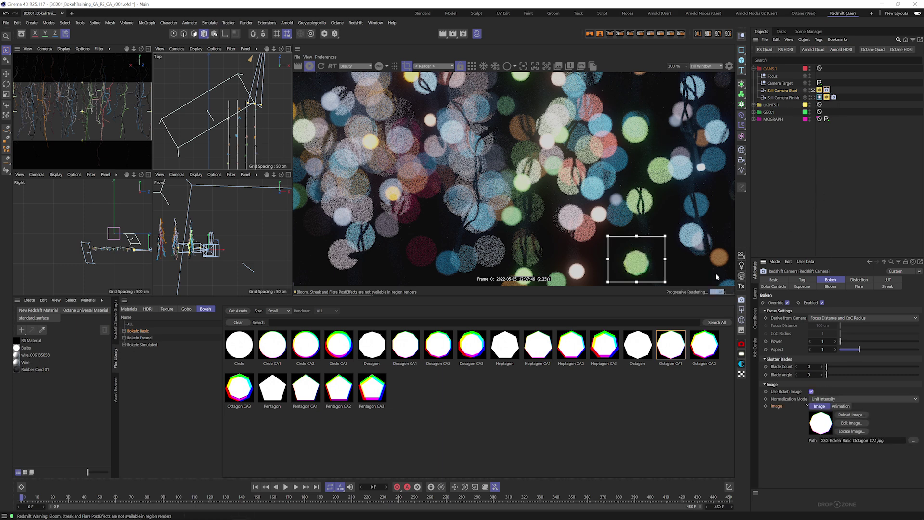
Compare the Heptagon CA3, Heptagon CA1 and plain Octagon shapes, settling on Pentagon CA2.
left_click(602, 350)
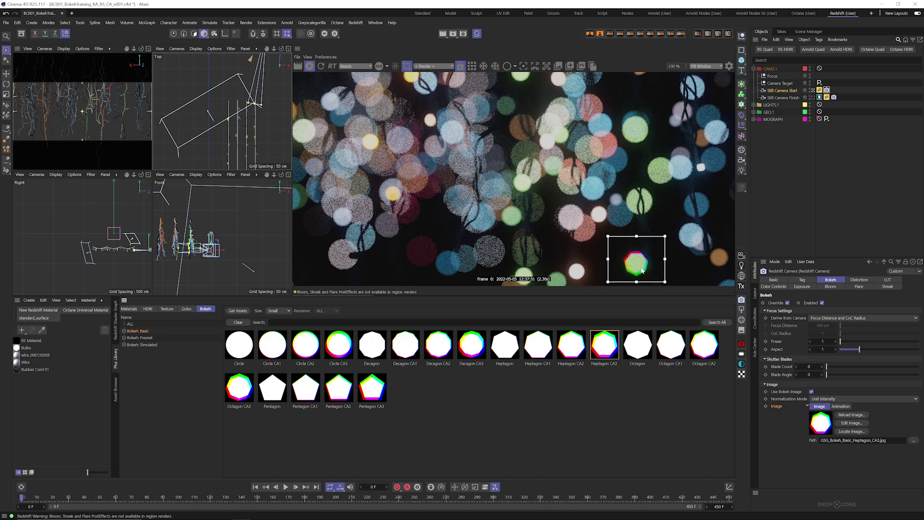
left_click(528, 354)
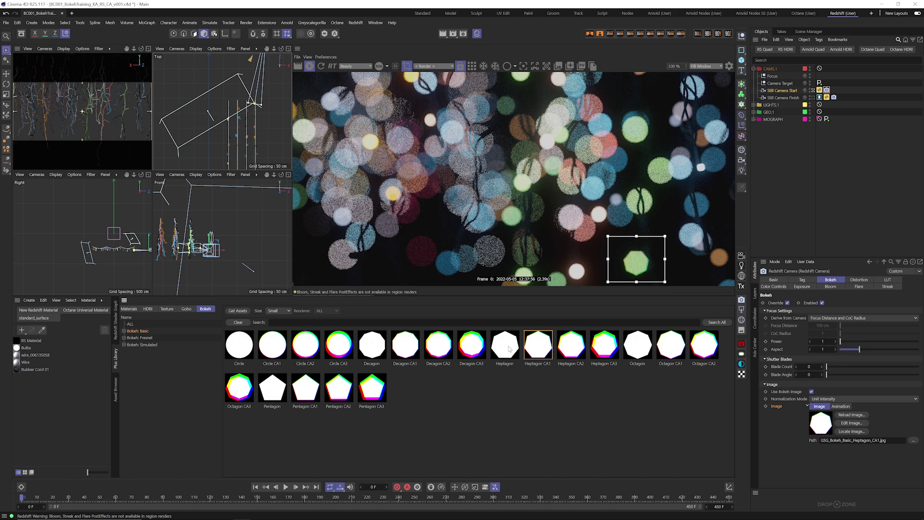
left_click(639, 348)
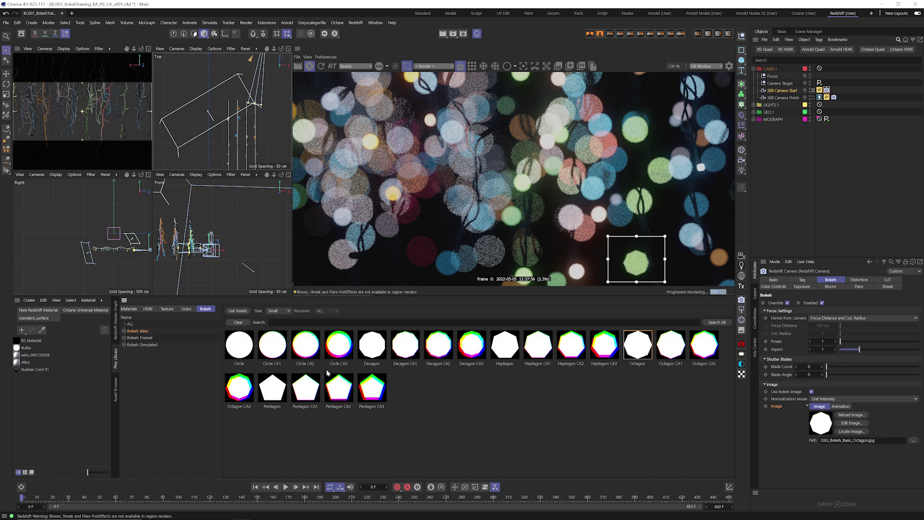
left_click(341, 393)
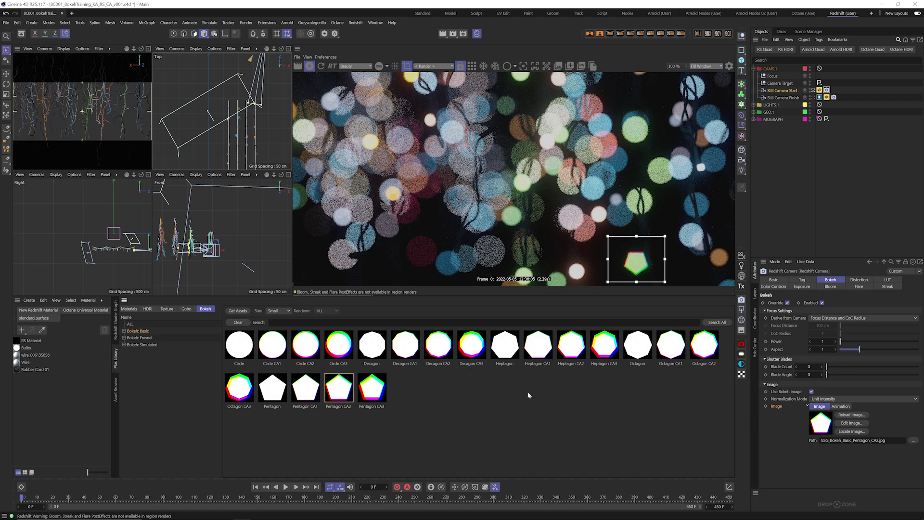
Apply Hexagon Fresnel 02 after trying its CA1 variant, re-region the right lights, and show Bokeh: Simulated.
left_click(144, 338)
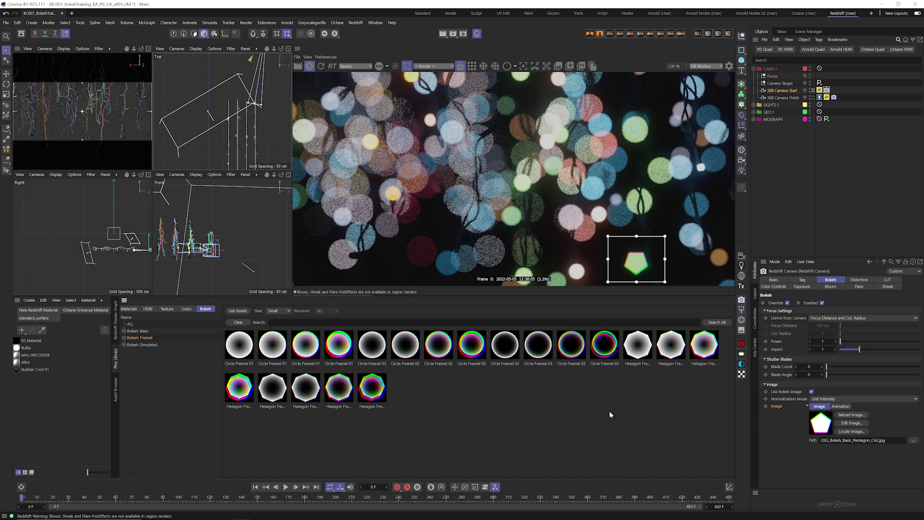
left_click(307, 388)
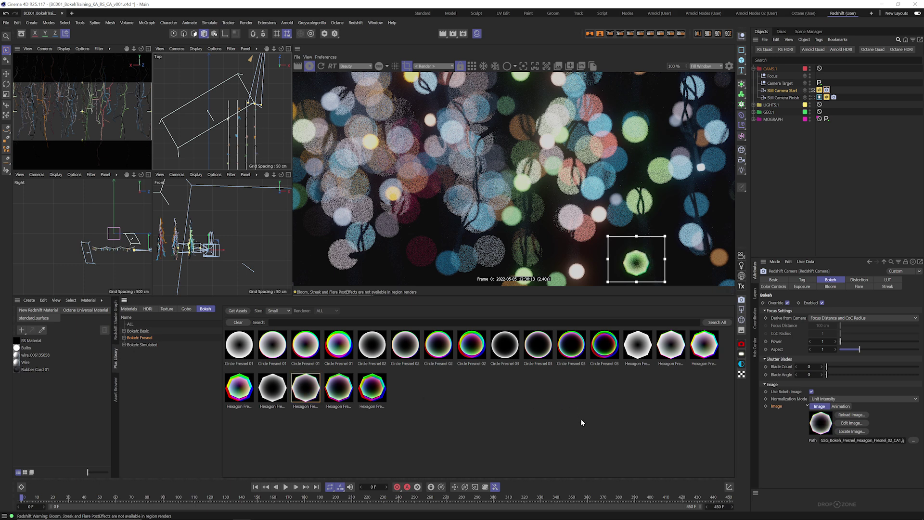
left_click(282, 392)
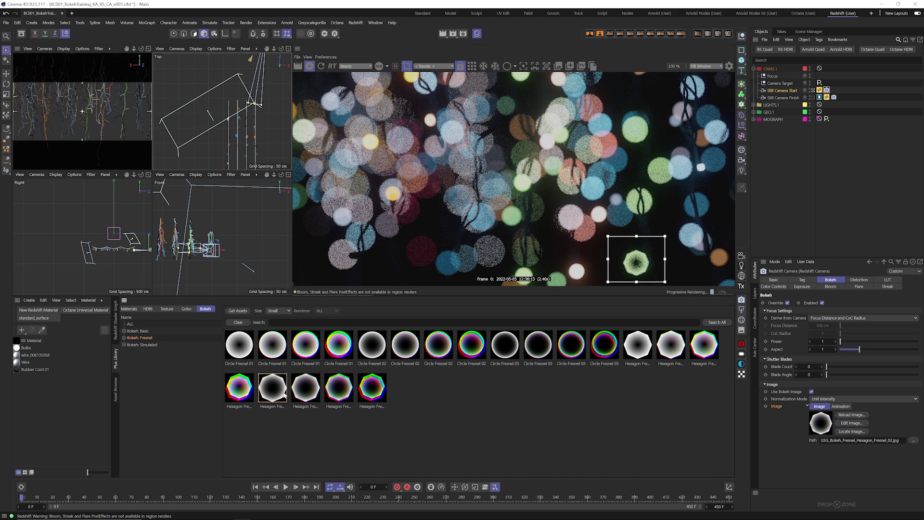
left_click_drag(639, 142, 685, 203)
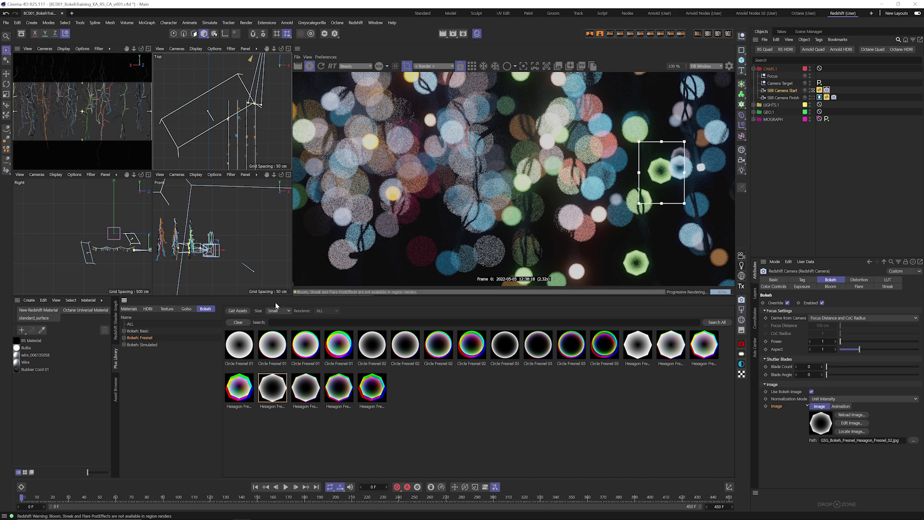
left_click(150, 344)
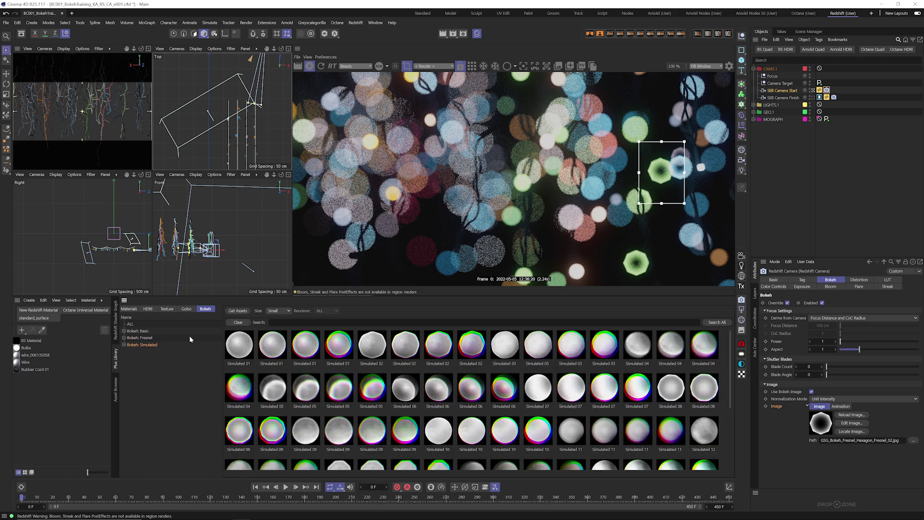
Try the Simulated 01 and Simulated 12 bokeh images, rendering a region around the bottom green light.
double_click(233, 349)
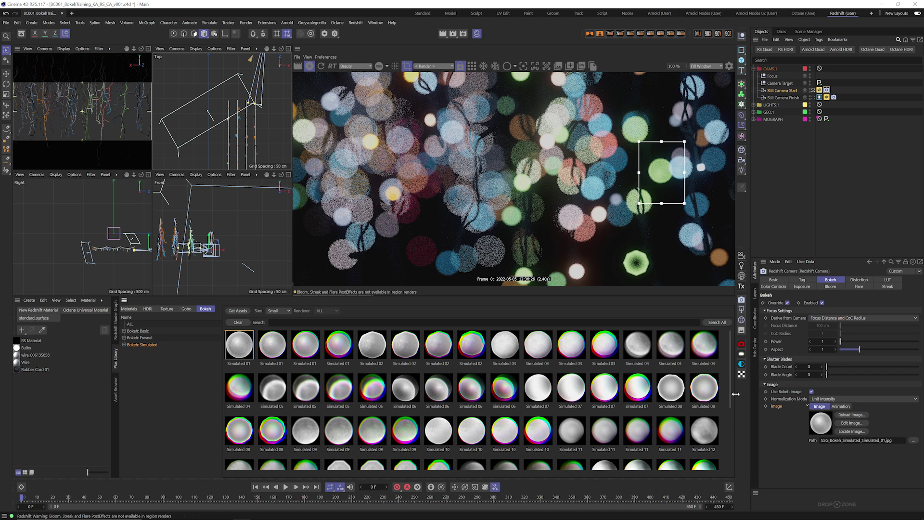
scroll(722, 393, "down", 1)
left_click(703, 387)
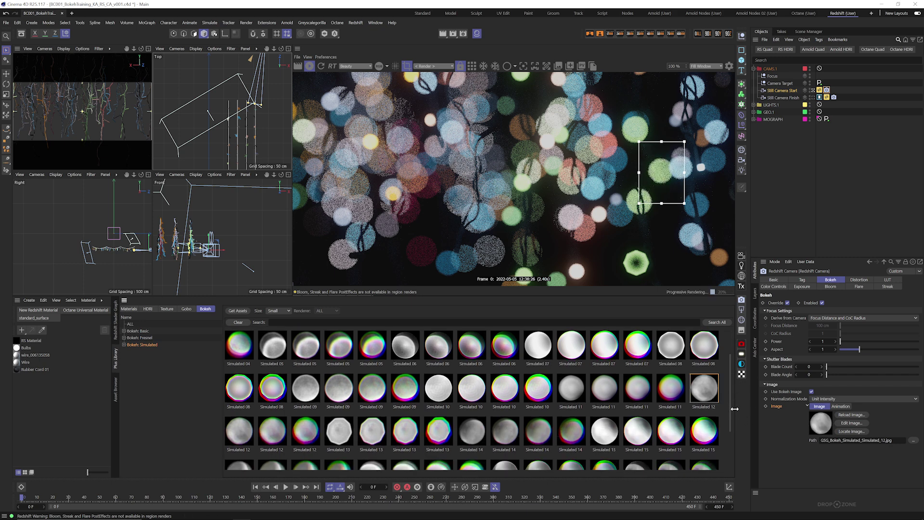
left_click_drag(615, 238, 659, 283)
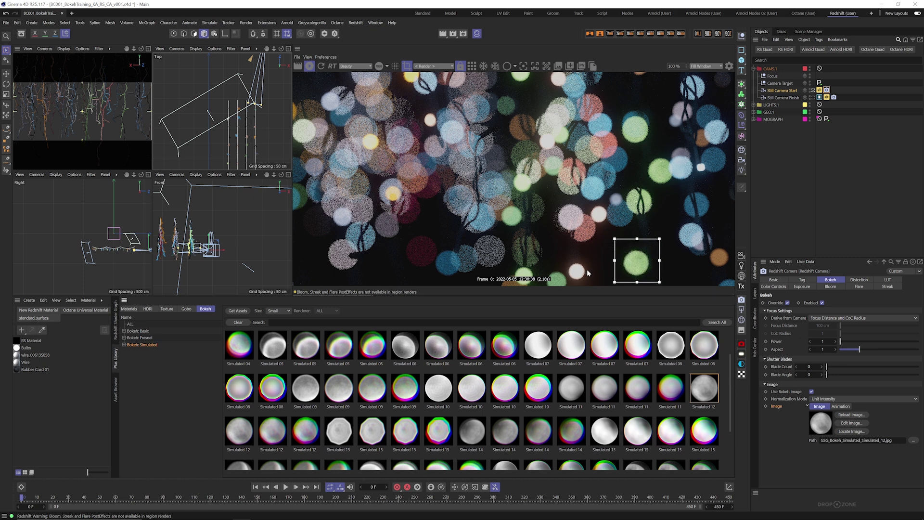
Load Simulated 16 CA2 and check it on regions over the right and left-of-centre lights.
left_click_drag(730, 377, 738, 424)
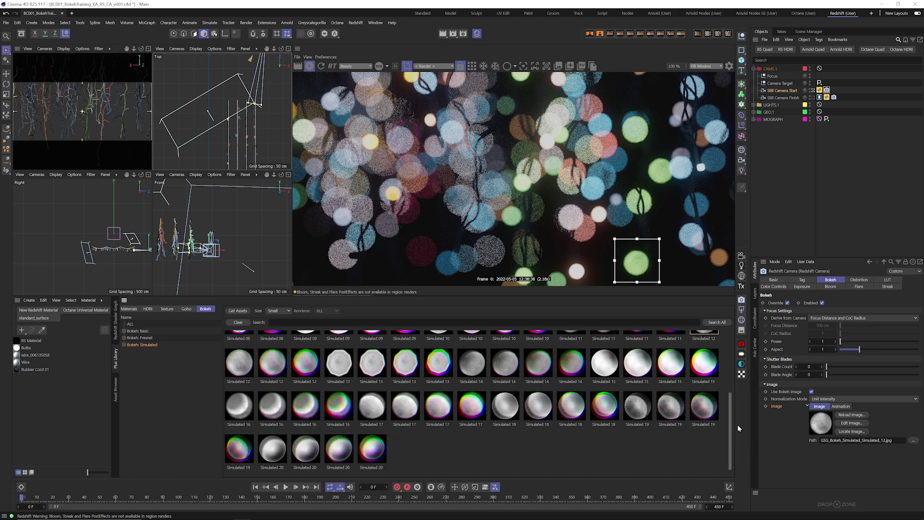
double_click(306, 405)
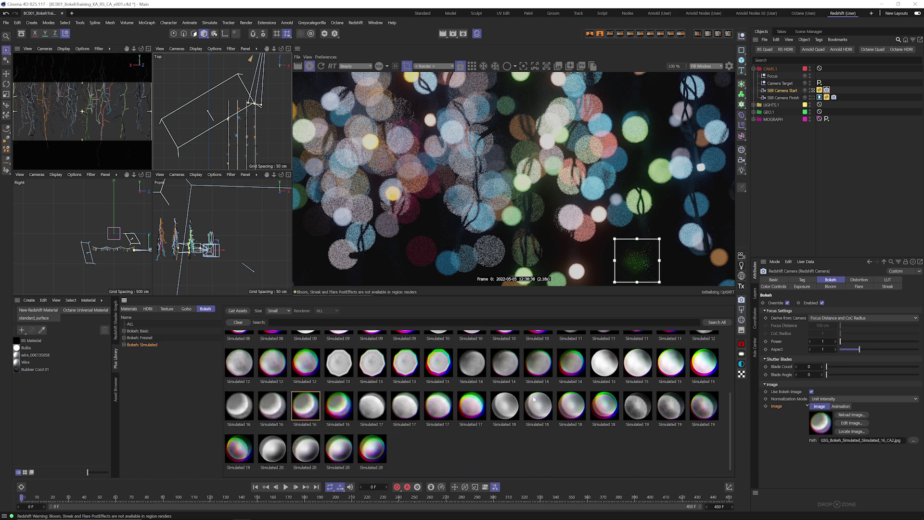
left_click_drag(640, 152, 691, 204)
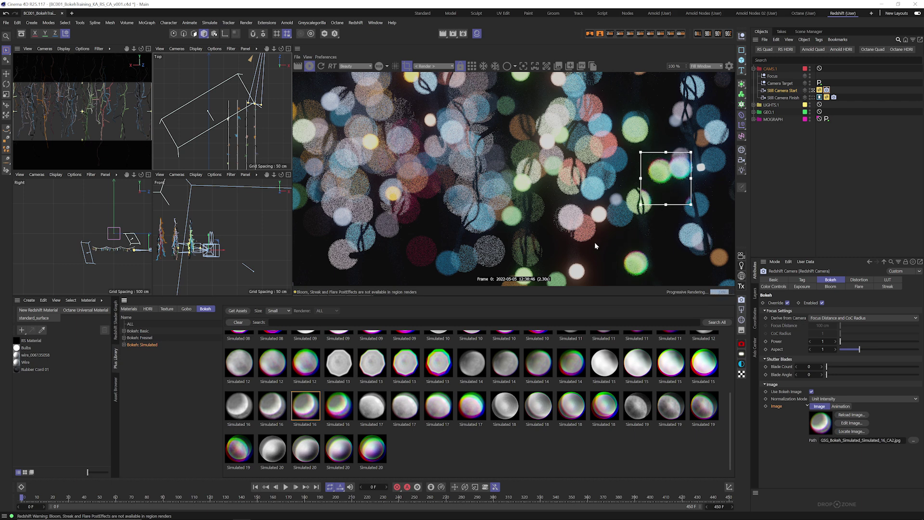
left_click_drag(393, 223, 446, 273)
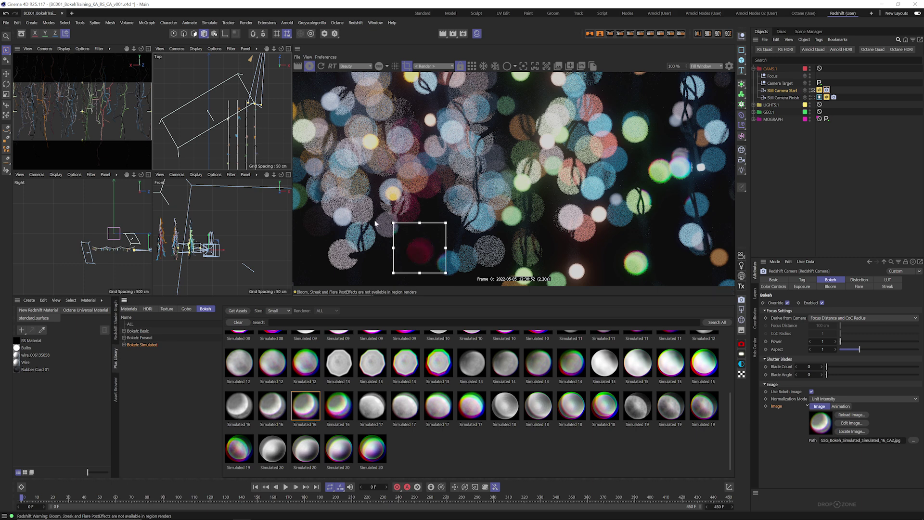
left_click(460, 66)
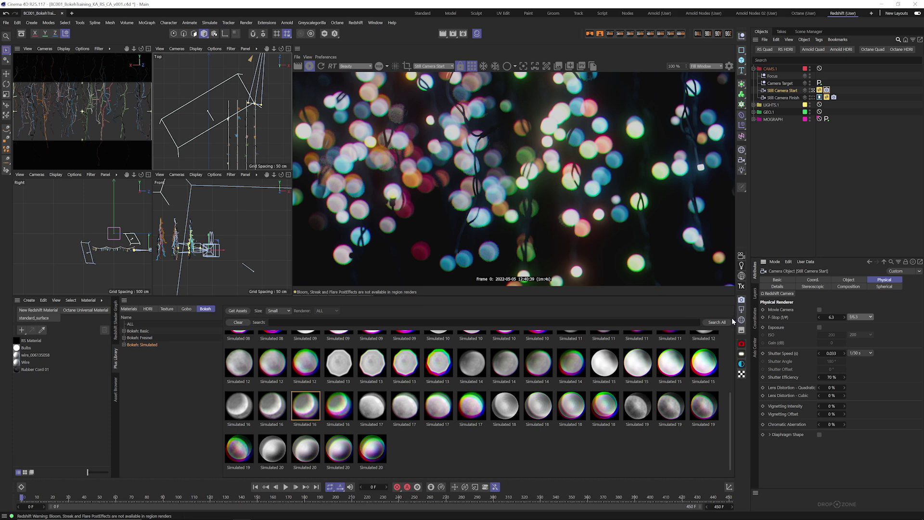
Switch region render off, then draw a new region over the upper-right cluster of lights.
left_click(461, 67)
left_click(472, 66)
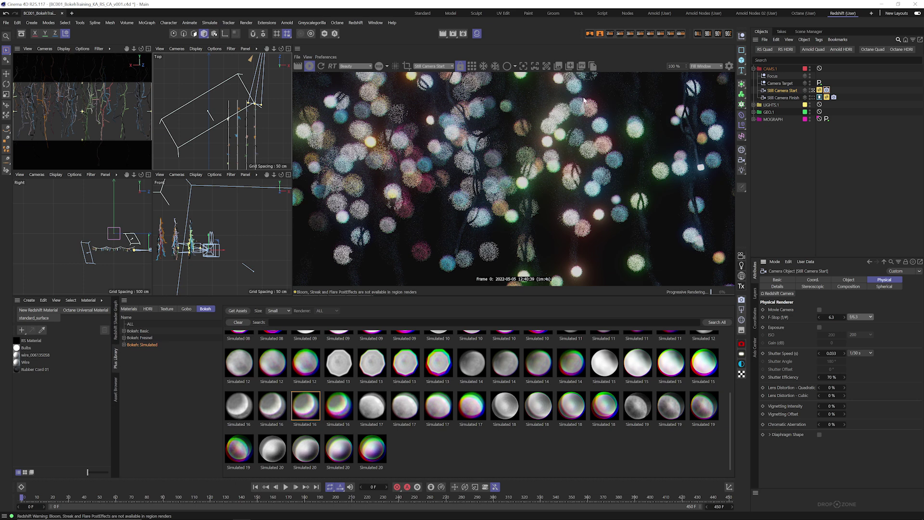
left_click_drag(529, 90, 668, 219)
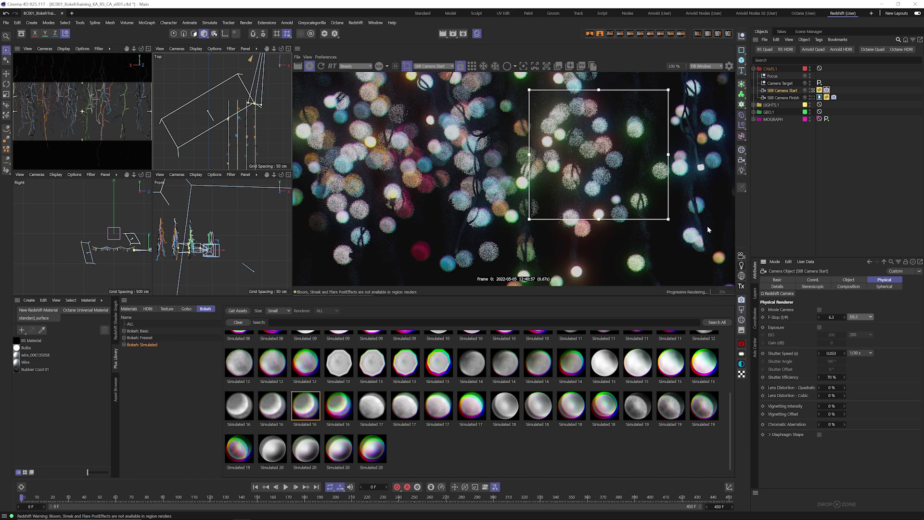
Set the Redshift camera's bokeh Aspect to 0.8 in the Bokeh tab.
left_click(827, 96)
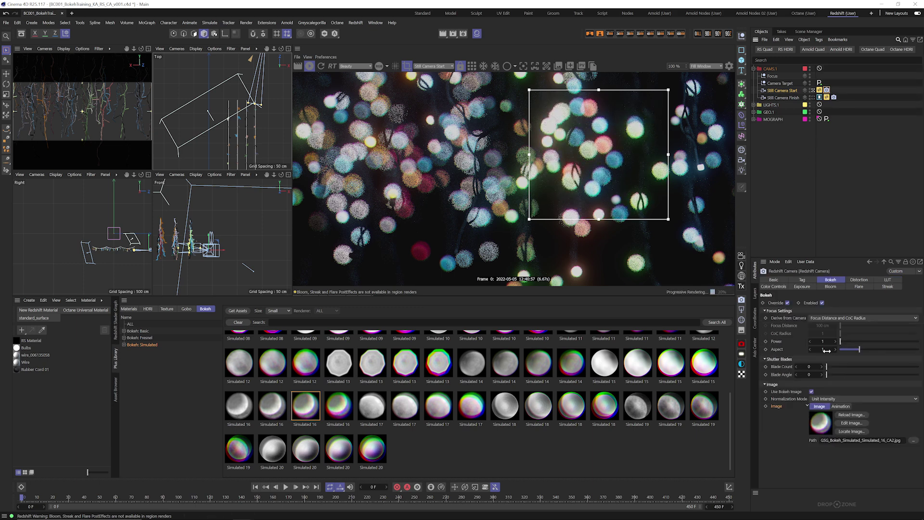
left_click(824, 349)
type("0.8")
key("Return")
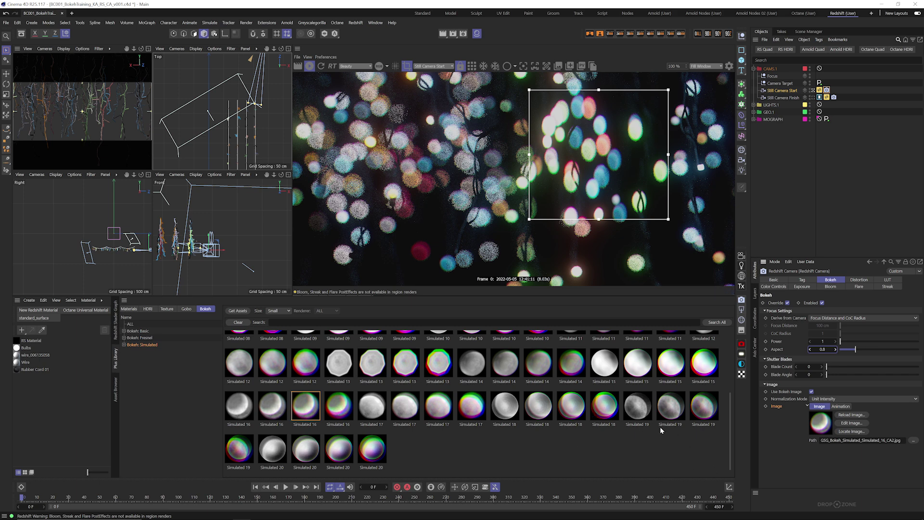
Try Simulated 19 CA3, CA2, CA1 and plain Simulated 19 on a region left of centre.
double_click(240, 449)
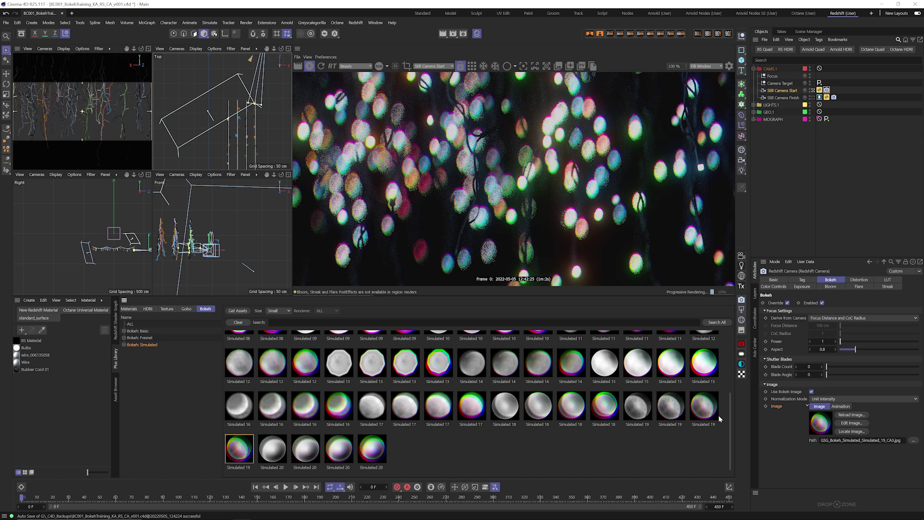
left_click_drag(369, 141, 482, 258, "ctrl")
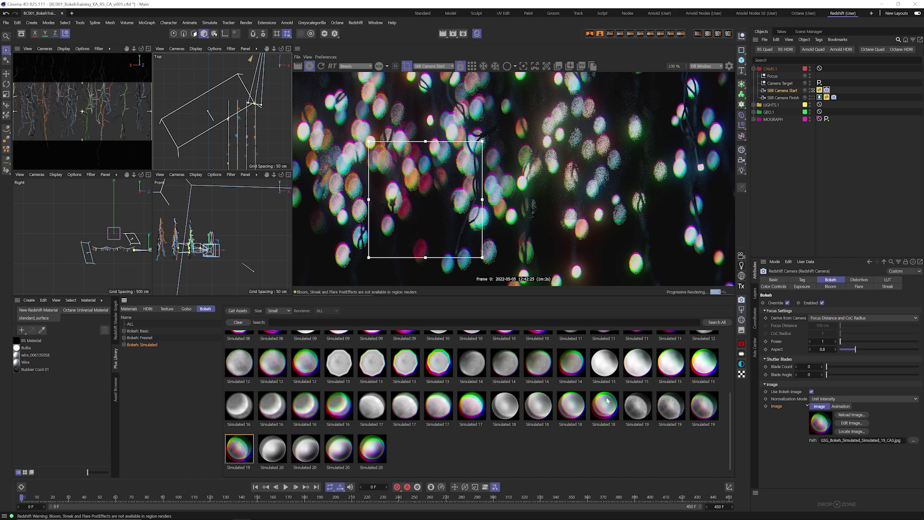
left_click(706, 409)
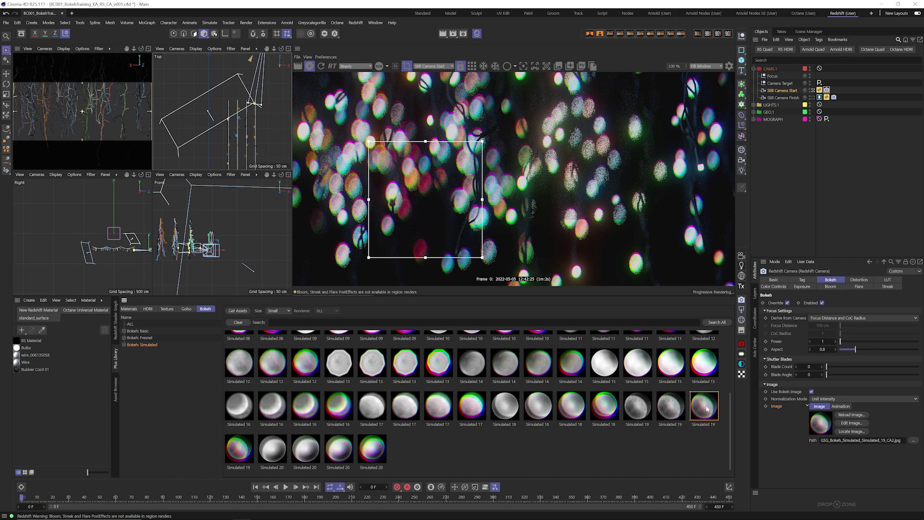
left_click(676, 414)
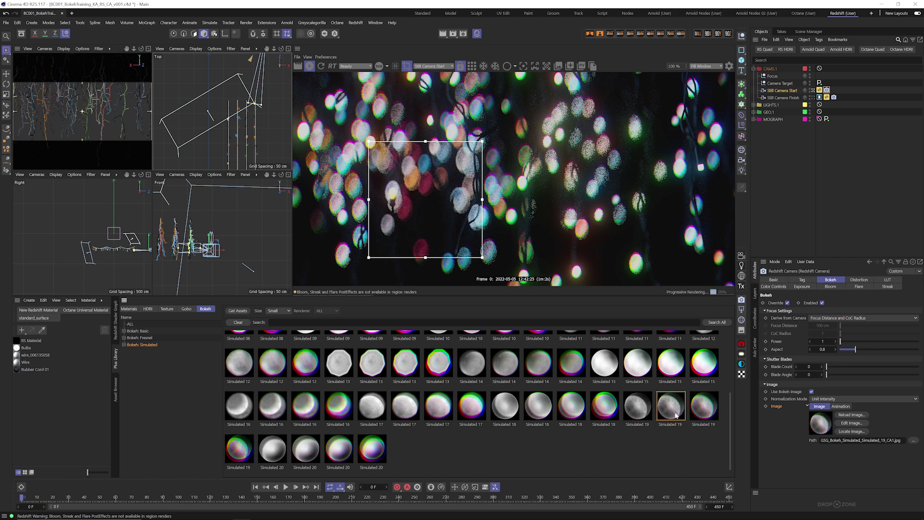
left_click(638, 407)
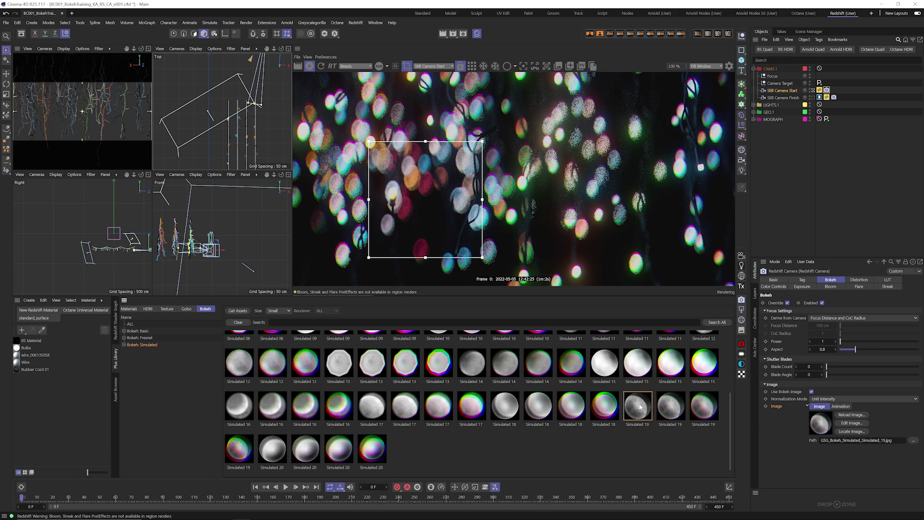
Set Normalization Mode to None, load Simulated 18 CA2, and start a full-frame render.
left_click(825, 399)
left_click(822, 407)
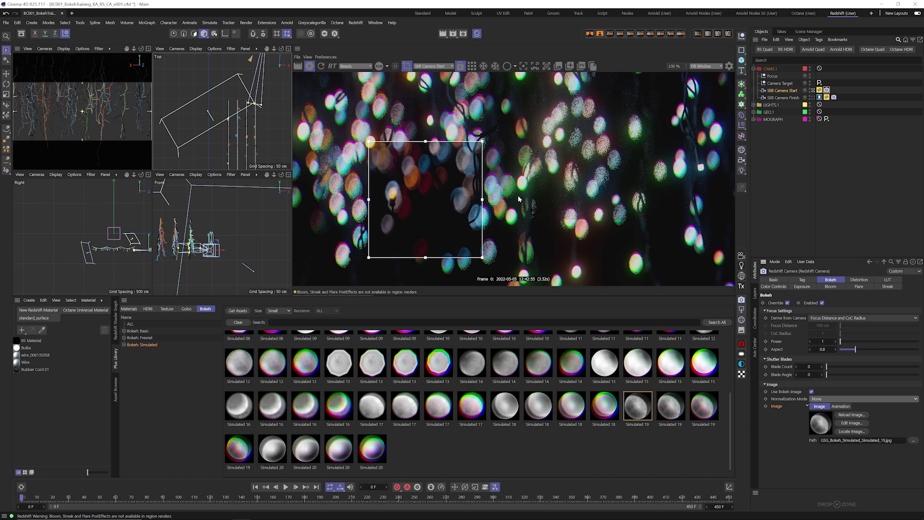
left_click(578, 416)
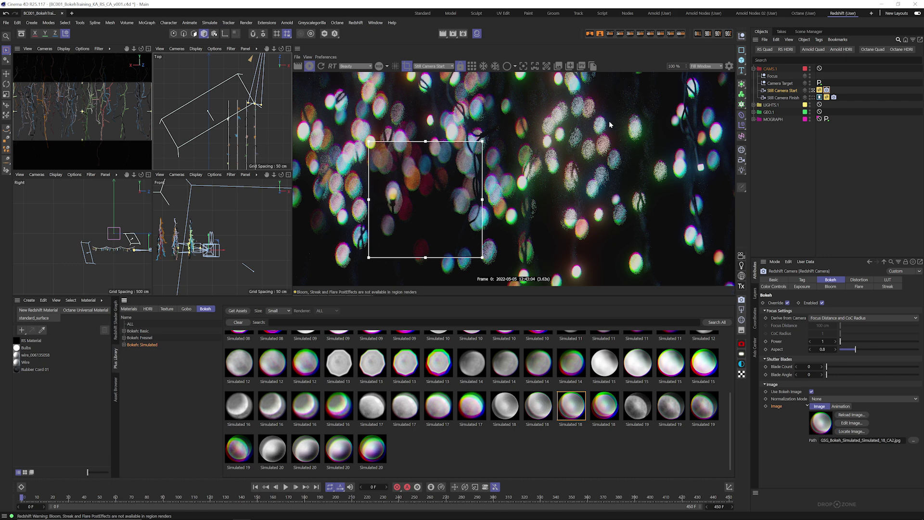
left_click_drag(581, 90, 696, 199)
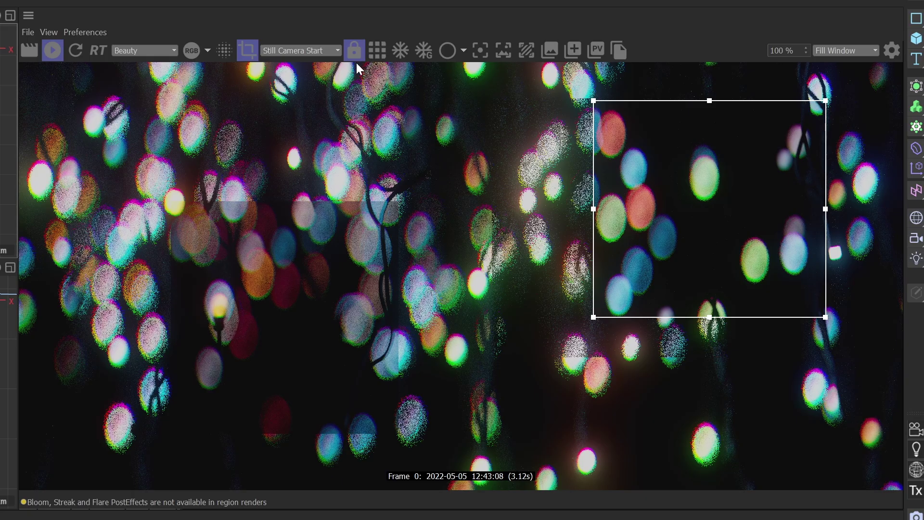
left_click(249, 50)
left_click(377, 50)
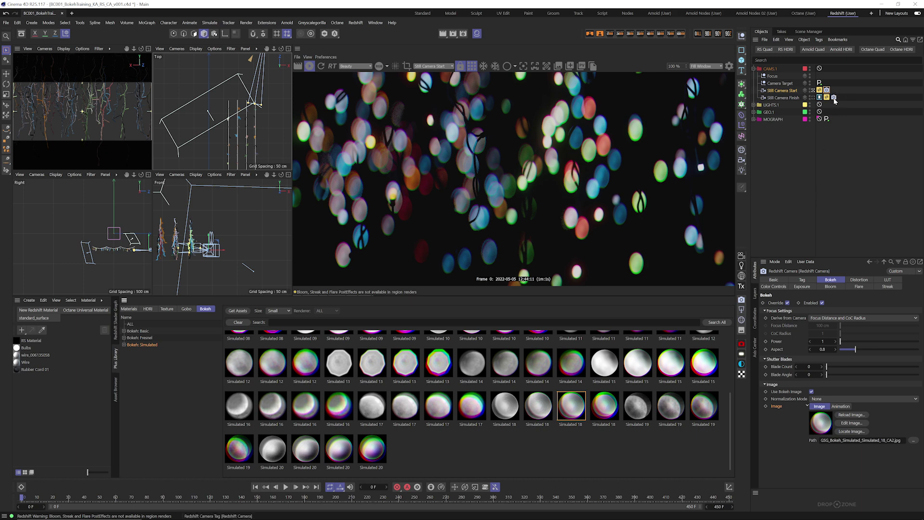
Open the Picture Viewer off to the side, disable Use Bokeh Image and reset Aspect to 1.
left_click(581, 66)
left_click_drag(645, 63, 365, 311)
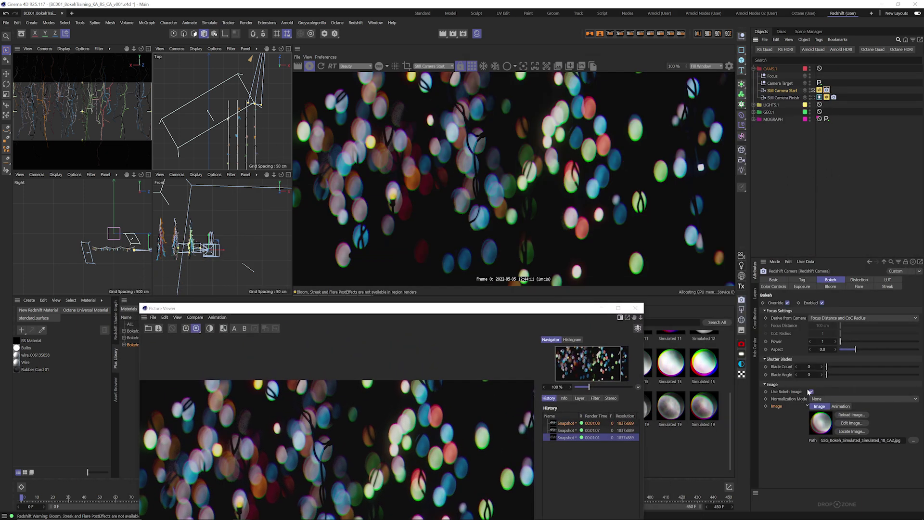
left_click(811, 391)
left_click_drag(823, 349, 873, 342)
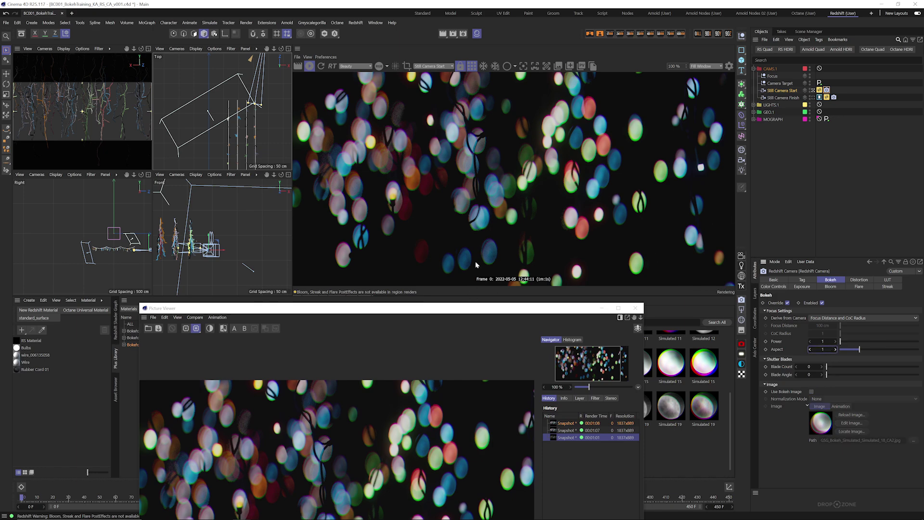
Render the whole frame again and move the Picture Viewer window up and left.
left_click(473, 65)
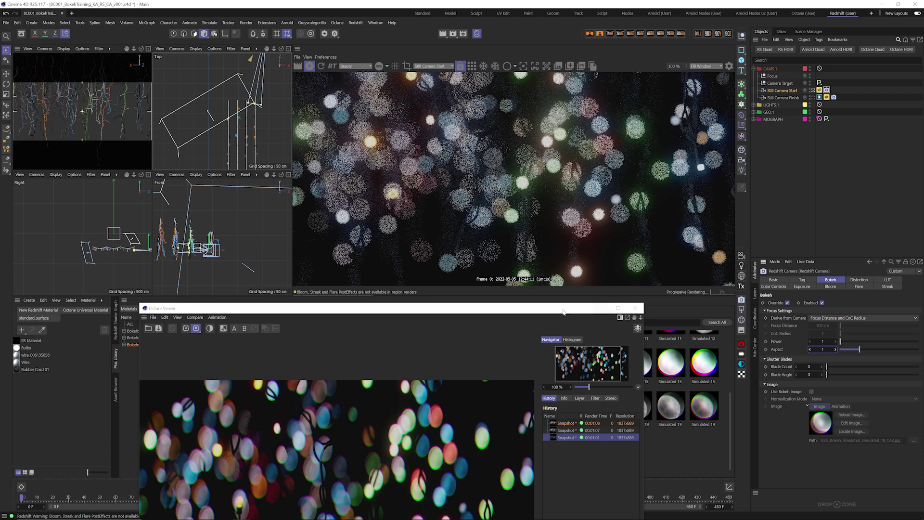
left_click_drag(514, 312, 687, 226)
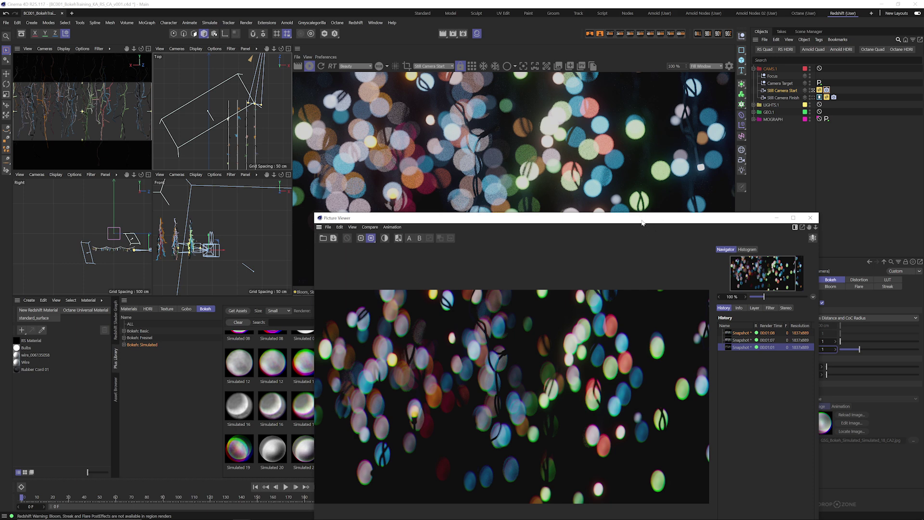
left_click_drag(627, 217, 579, 58)
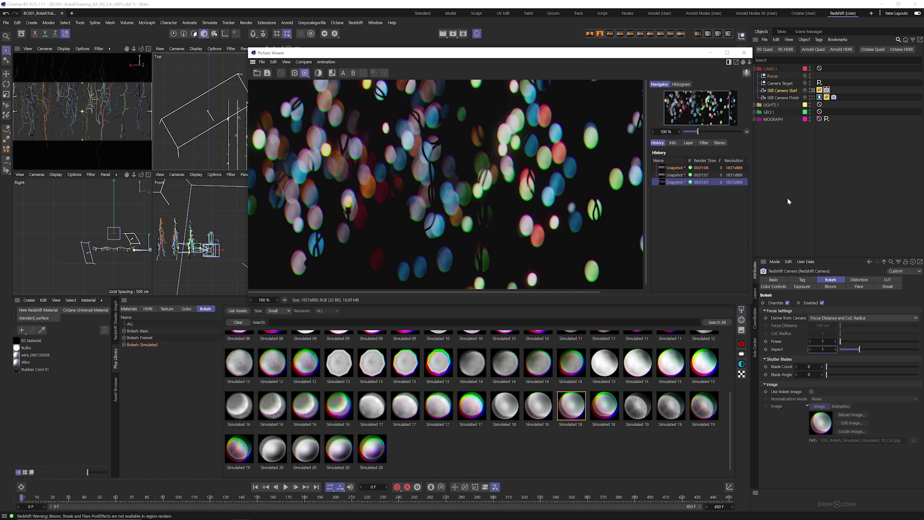